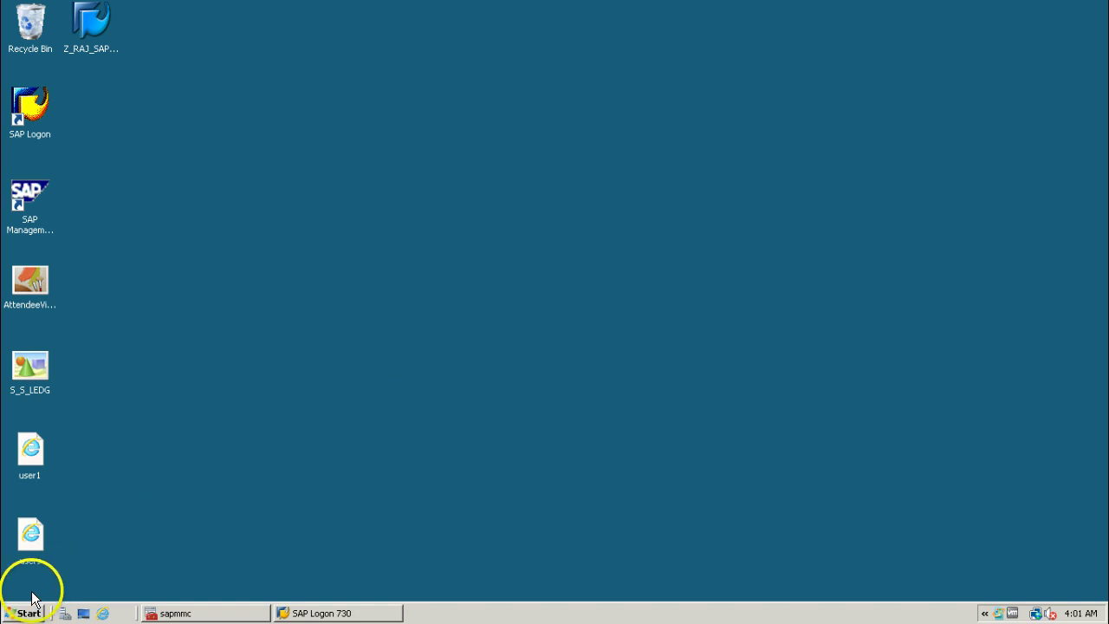
Open the SAP profile folder C:\usr\sap\DEV\SYS\profile in the file explorer
click(26, 613)
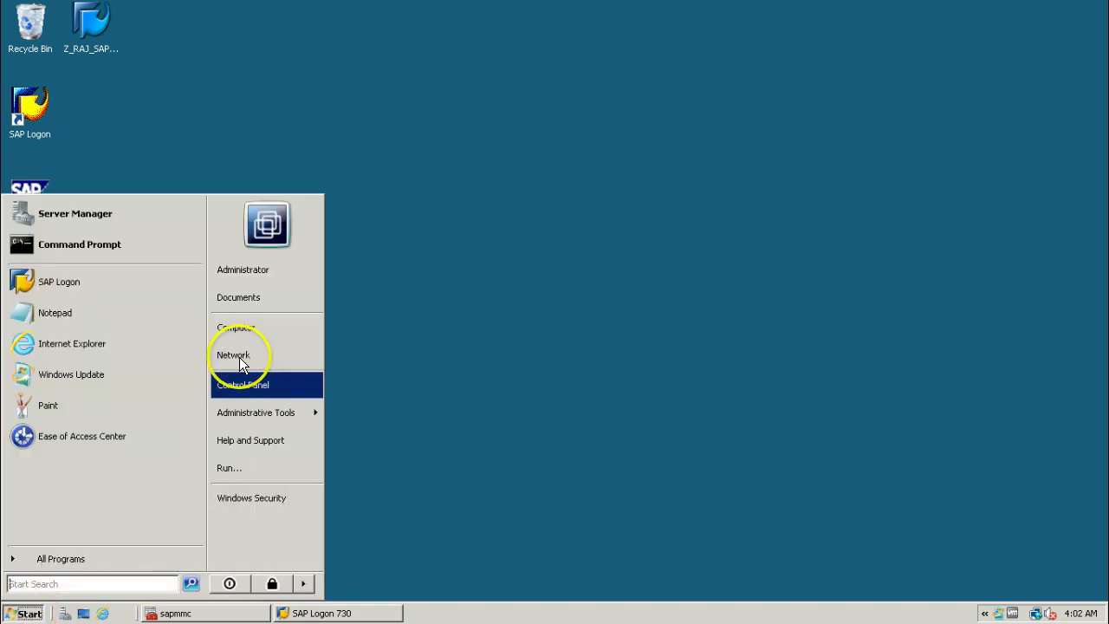
click(237, 330)
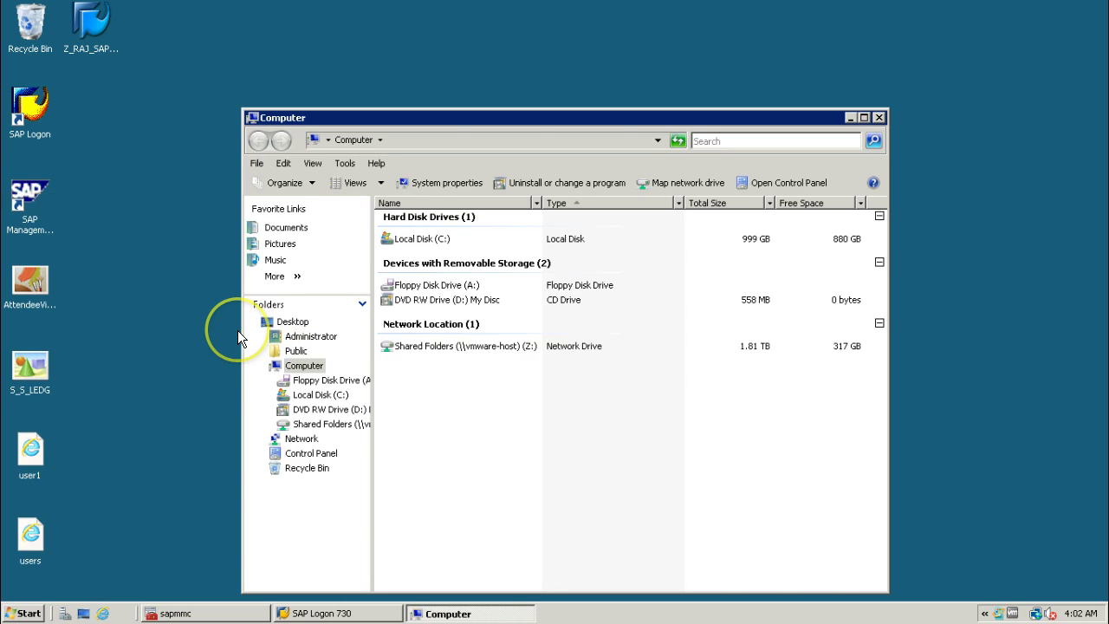
double_click(416, 239)
double_click(397, 329)
click(387, 219)
double_click(387, 219)
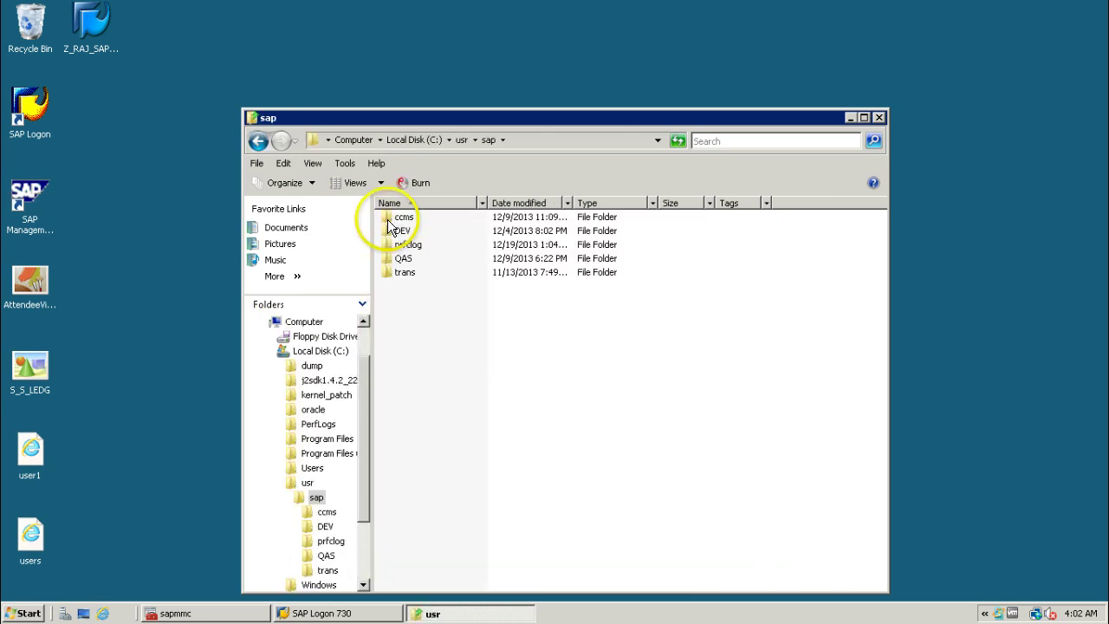
double_click(388, 231)
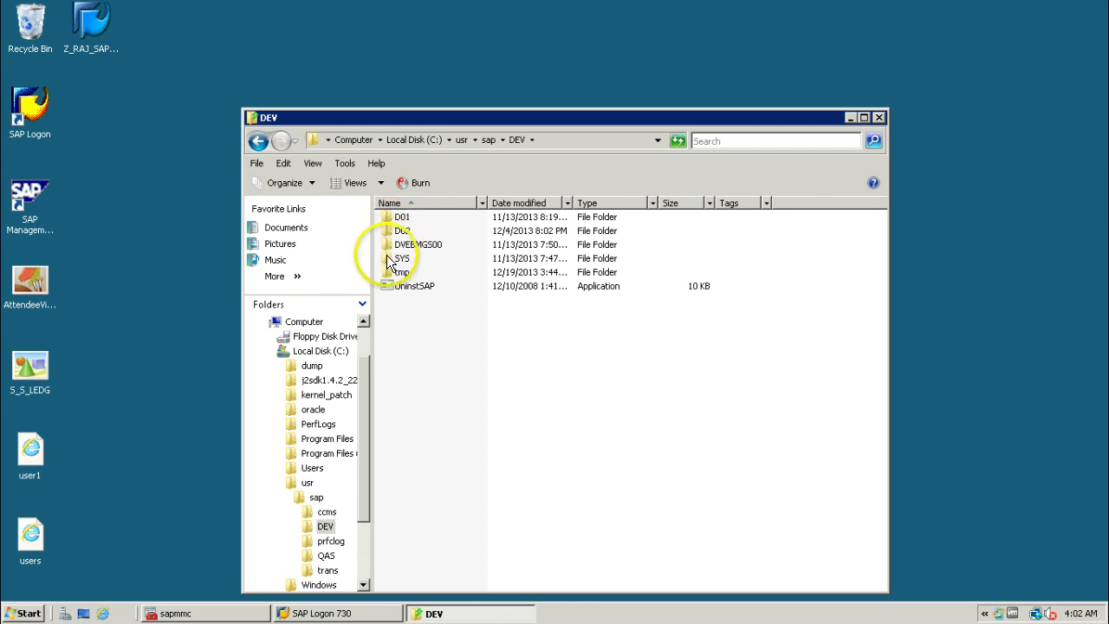
double_click(388, 260)
click(387, 262)
double_click(387, 260)
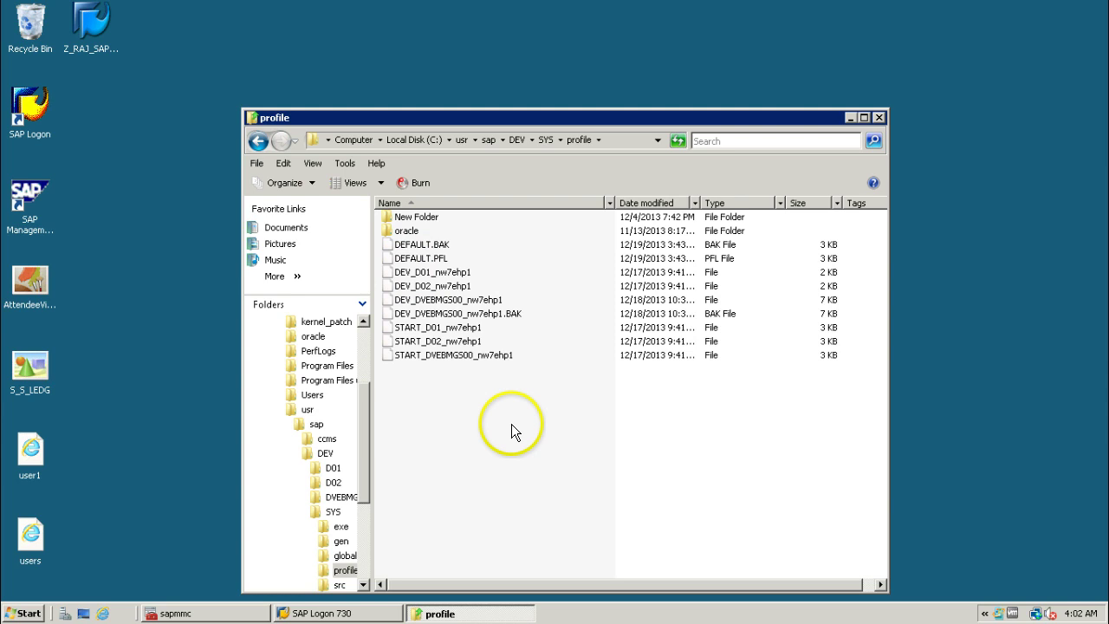
Examine the start profile files of the instances DVEBMGS00, D02 and D01 in the profile folder
click(412, 355)
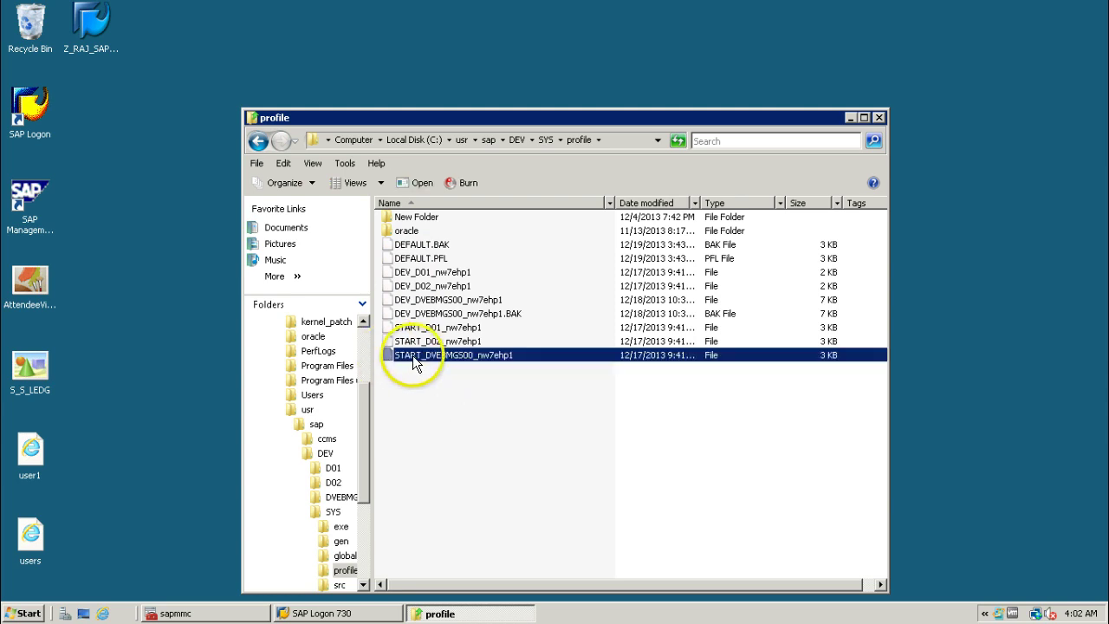
mouse_move(410, 362)
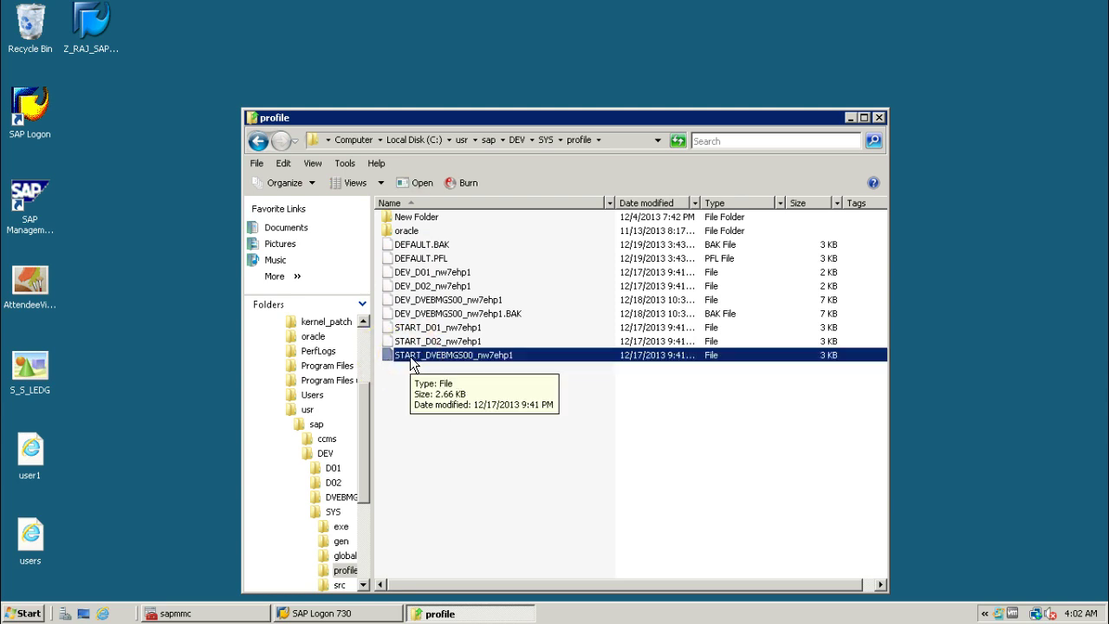
click(404, 342)
click(406, 328)
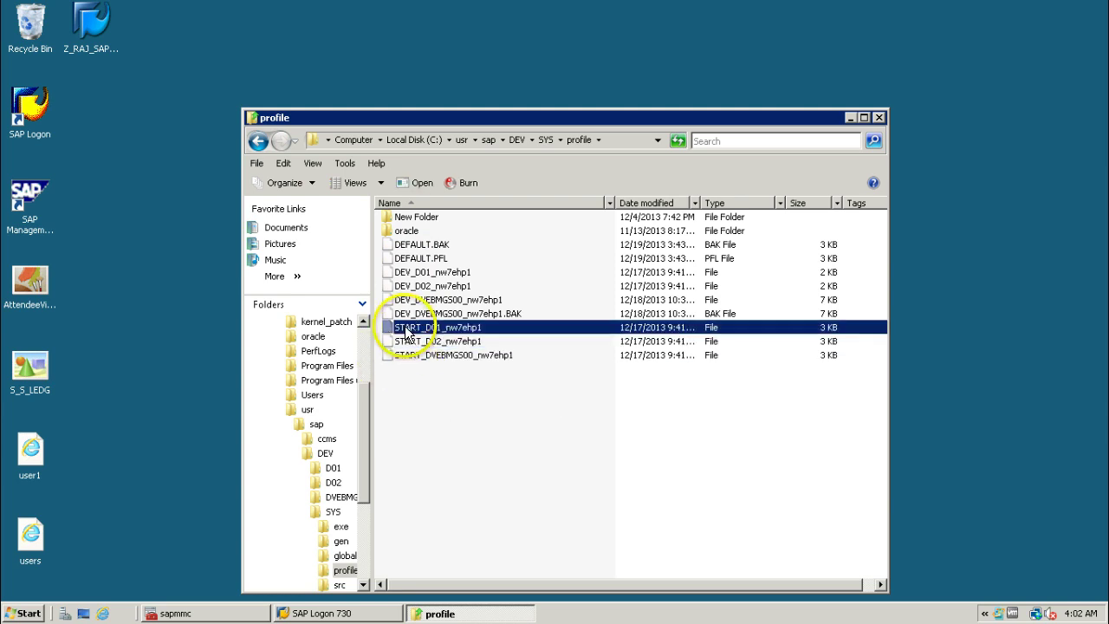
click(411, 355)
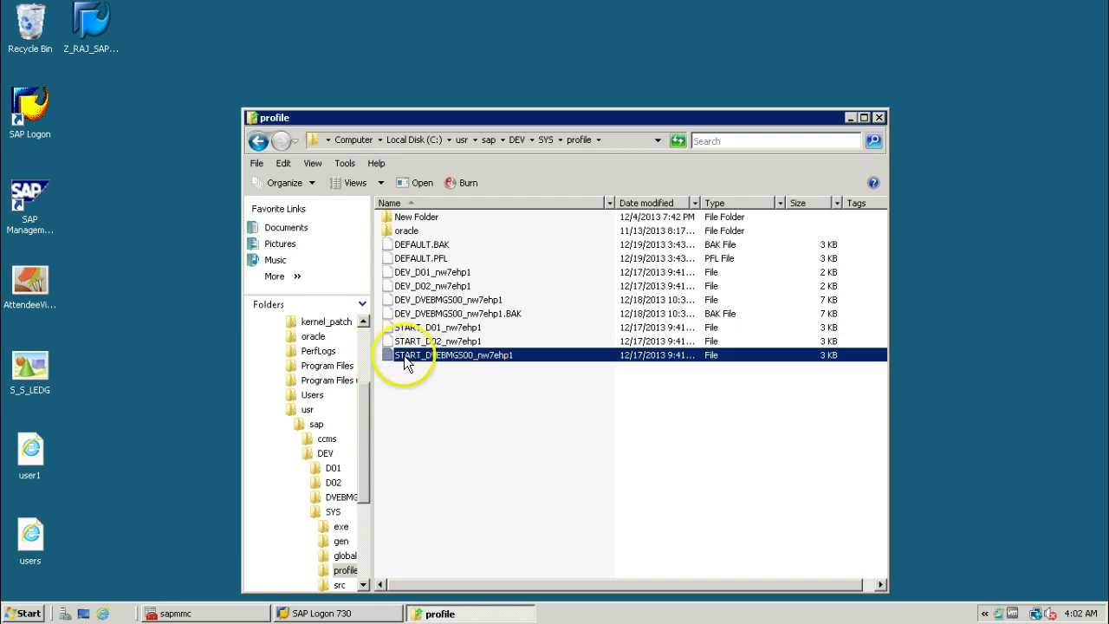
mouse_move(438, 358)
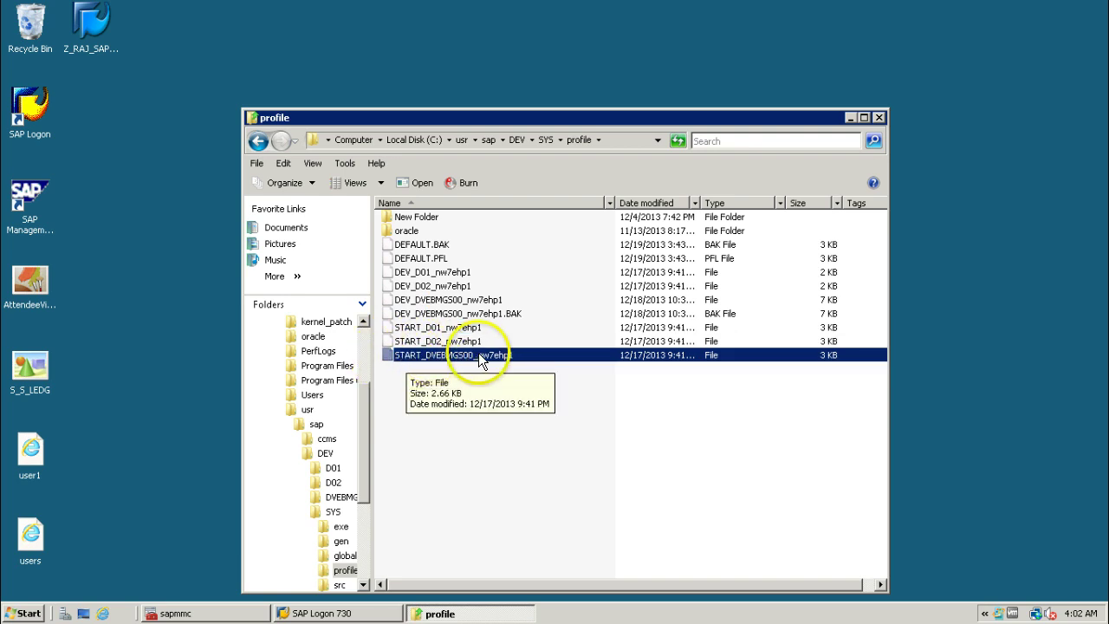
click(415, 345)
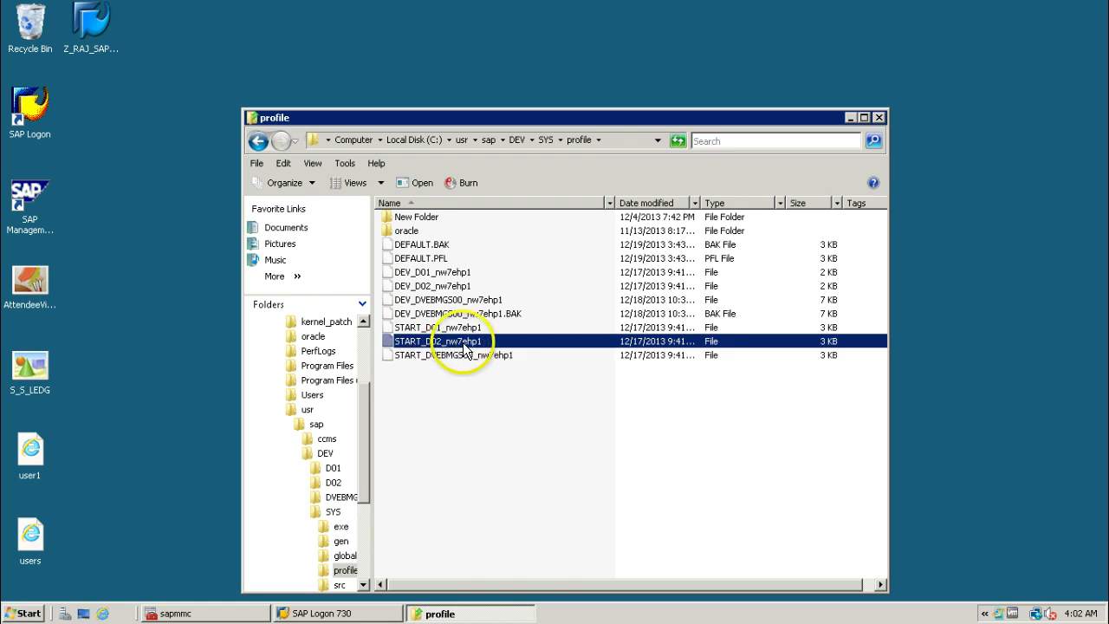
click(429, 328)
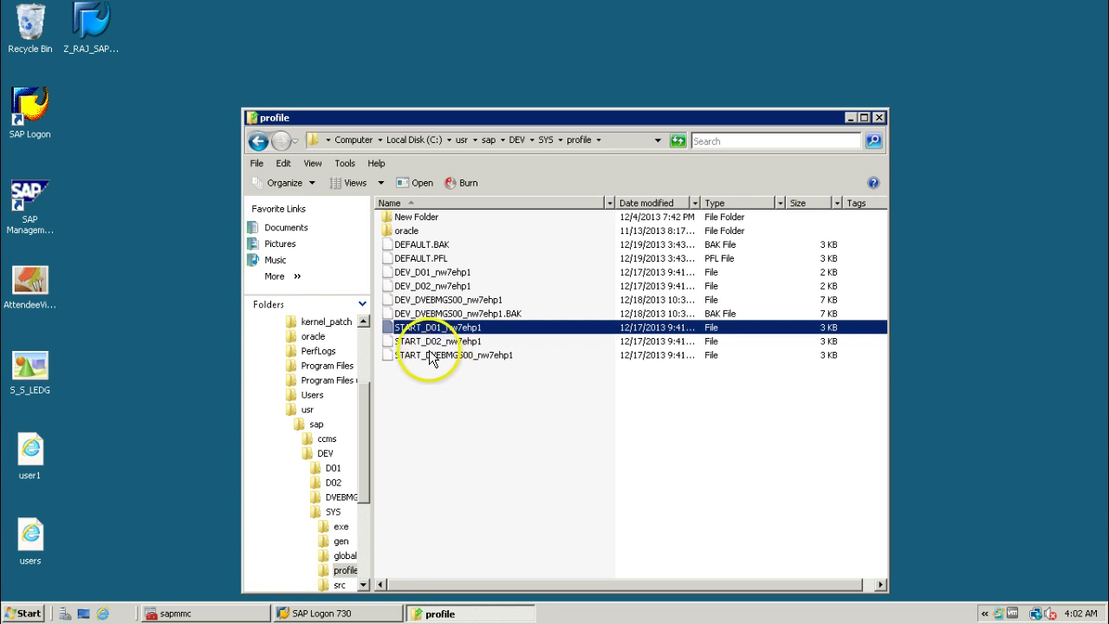
click(425, 349)
click(420, 359)
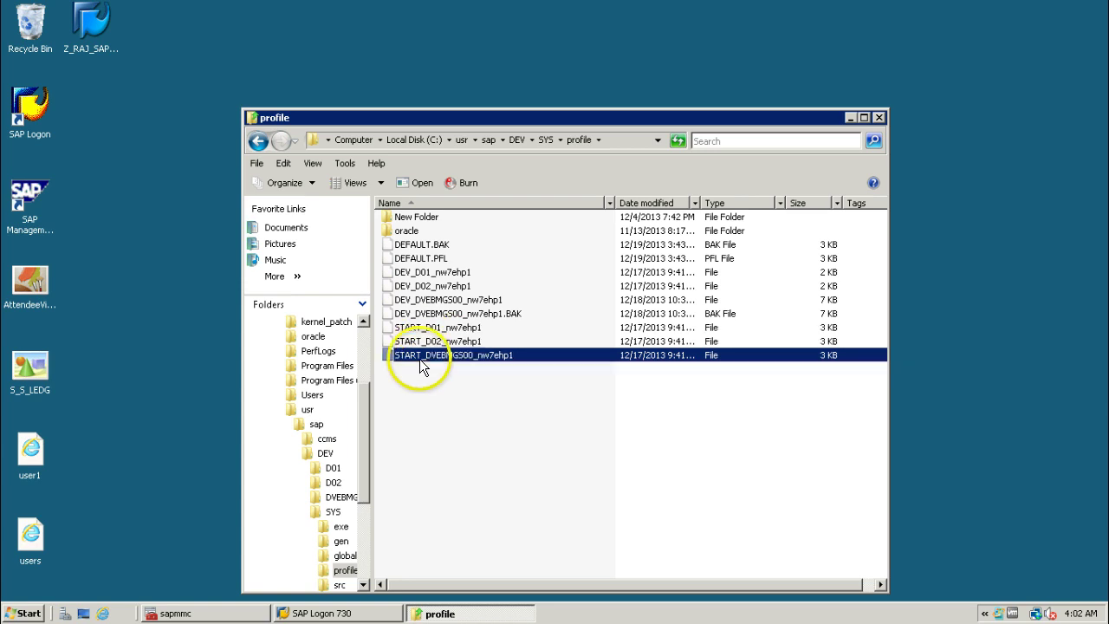
click(419, 341)
click(416, 332)
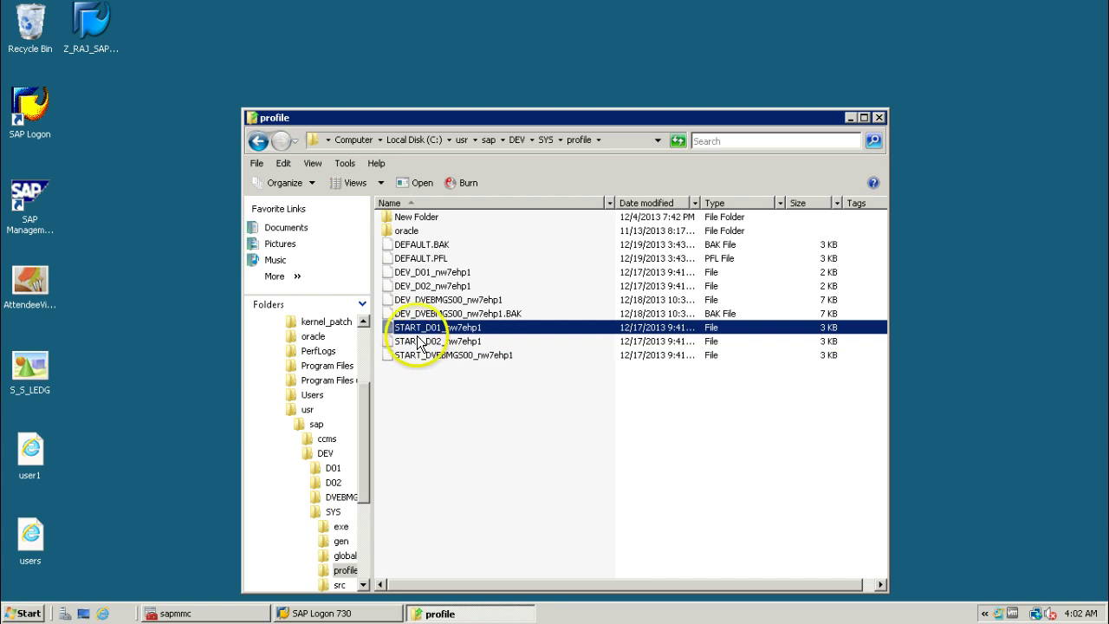
Switch to the SAP Management Console, maximize it with its inner console window, and select DEV instance nw7ehp1 0
click(192, 614)
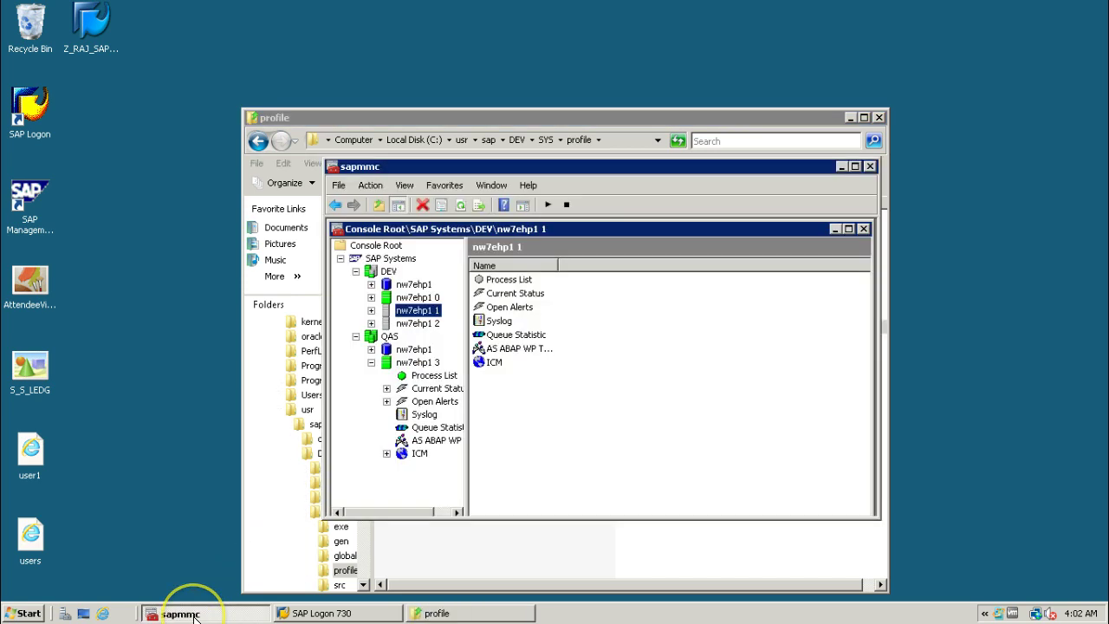
double_click(472, 166)
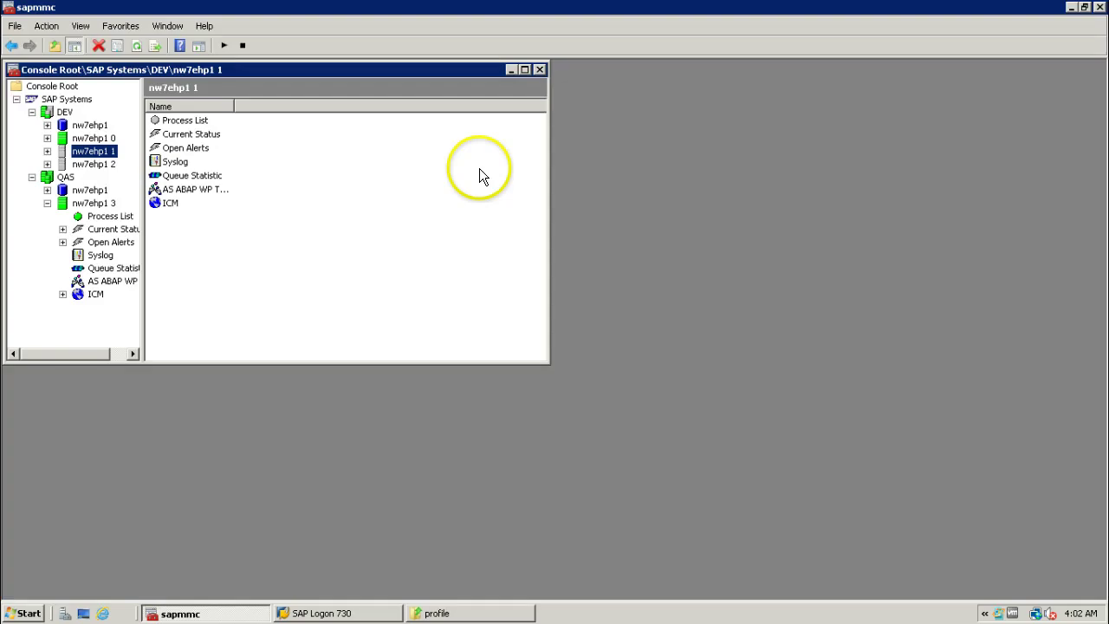
click(525, 70)
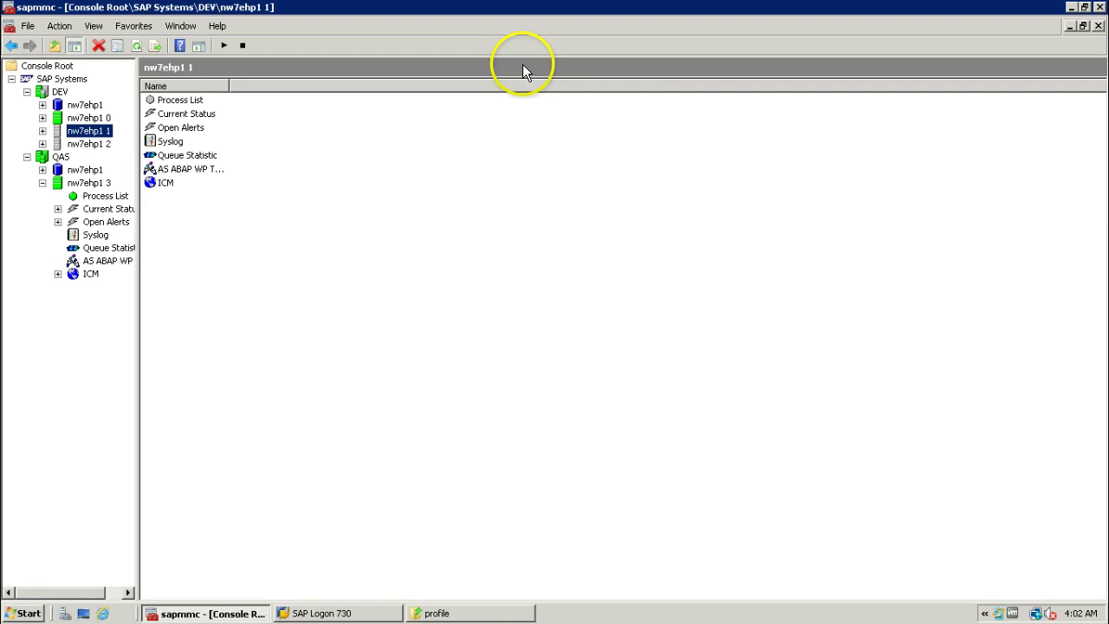
click(78, 144)
click(69, 130)
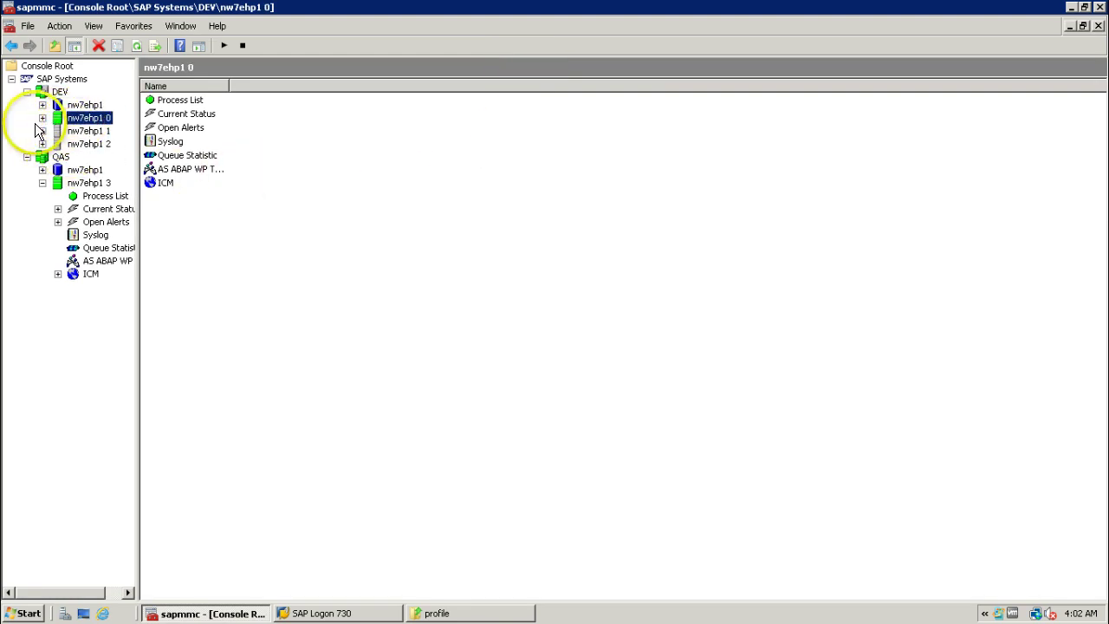
Display the process list of DEV instance nw7ehp1 0 and examine its message server, dispatcher and IGS watchdog processes
click(43, 118)
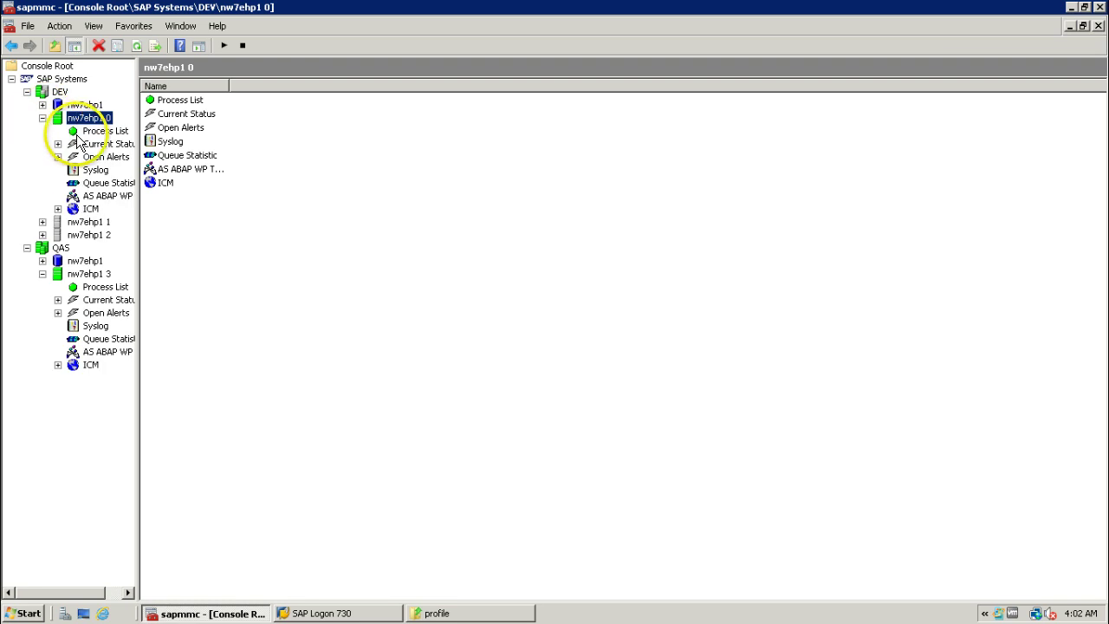
click(96, 131)
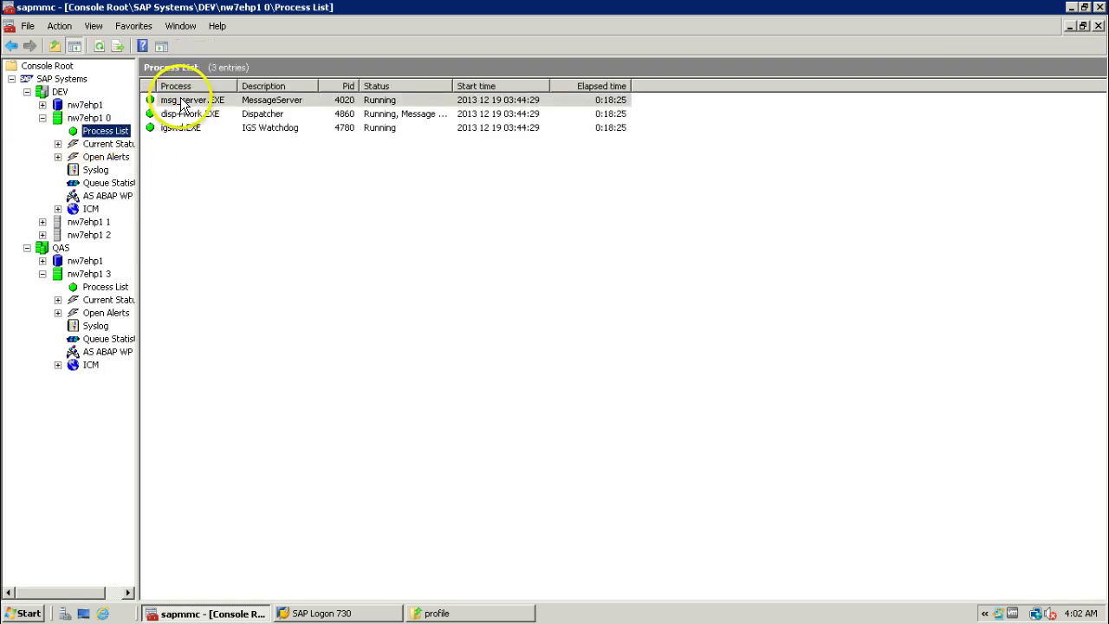
click(178, 101)
click(182, 115)
click(179, 127)
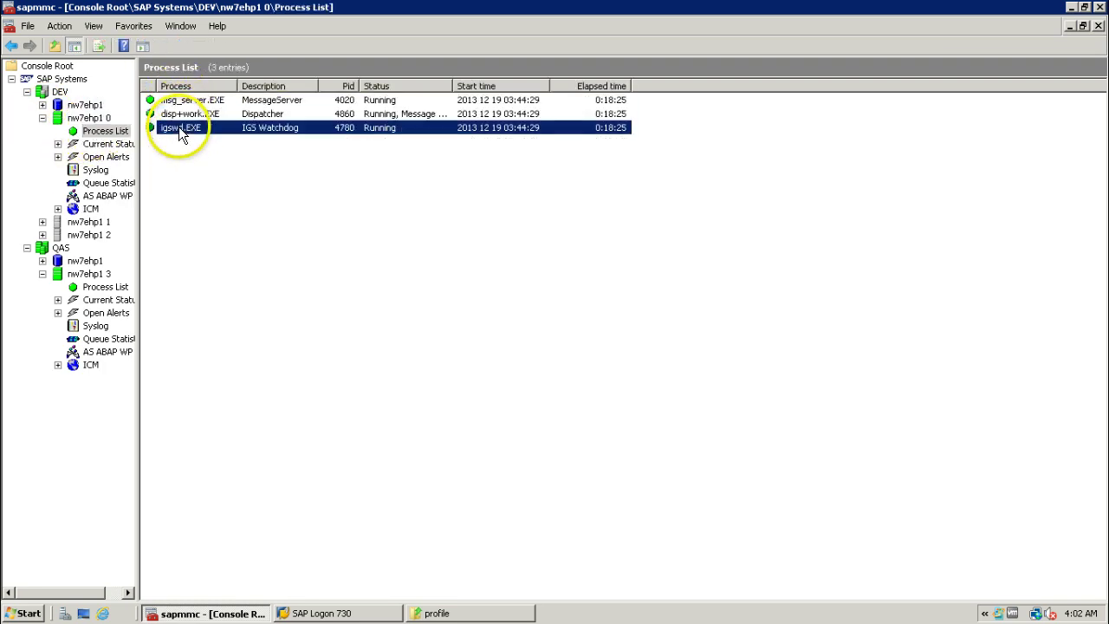
click(179, 113)
click(176, 100)
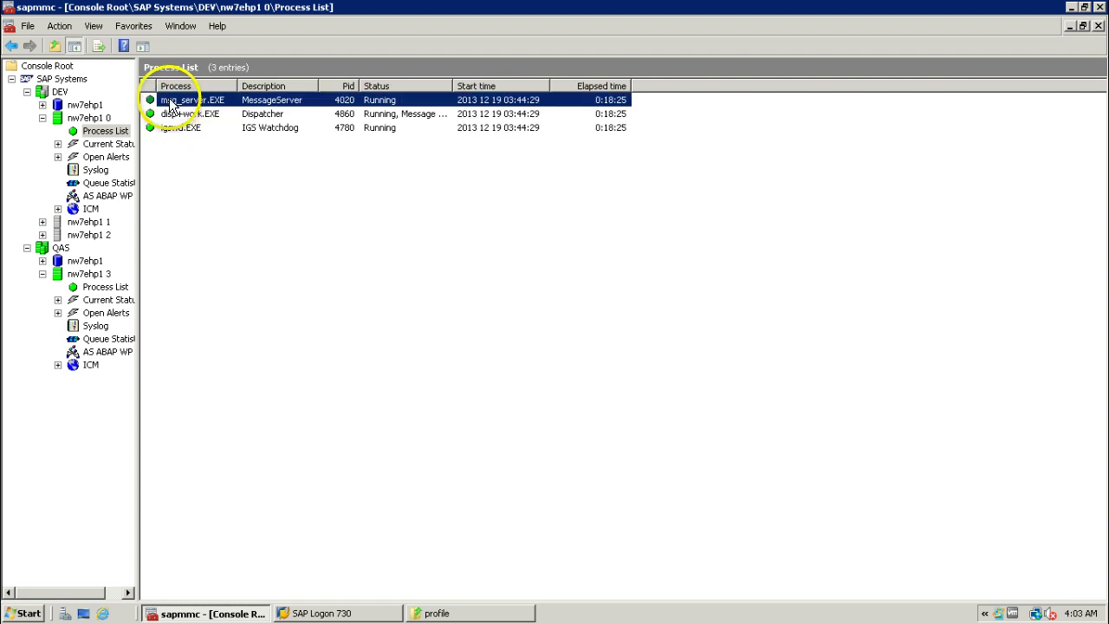
Return to the profile folder and open the START_DVEBMGS00_nw7ehp1 start profile with Notepad
click(431, 613)
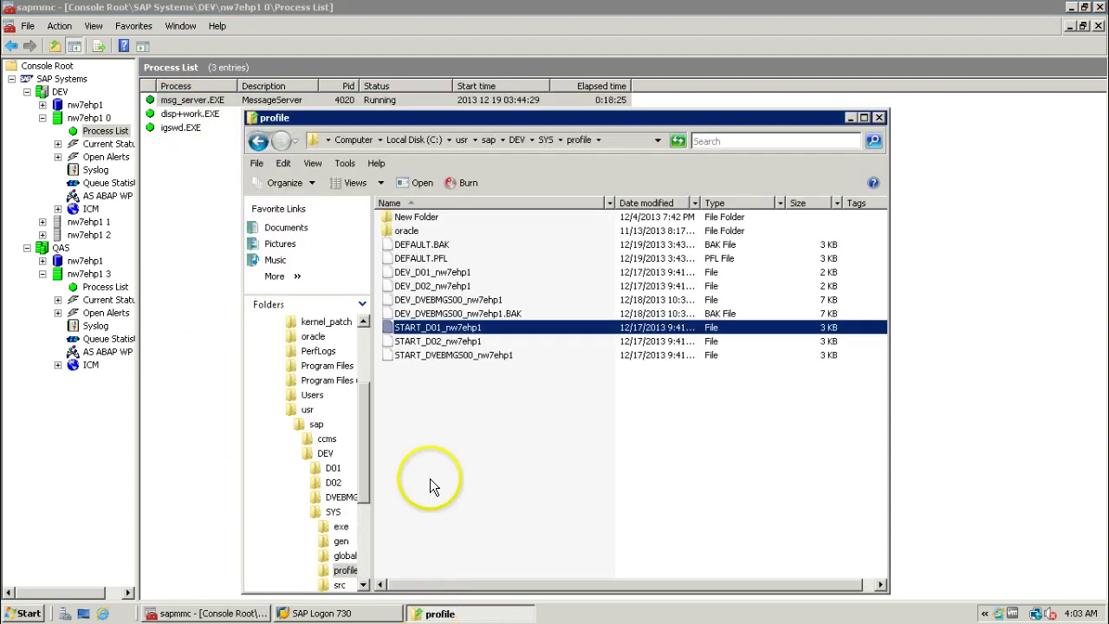
right_click(433, 356)
click(460, 368)
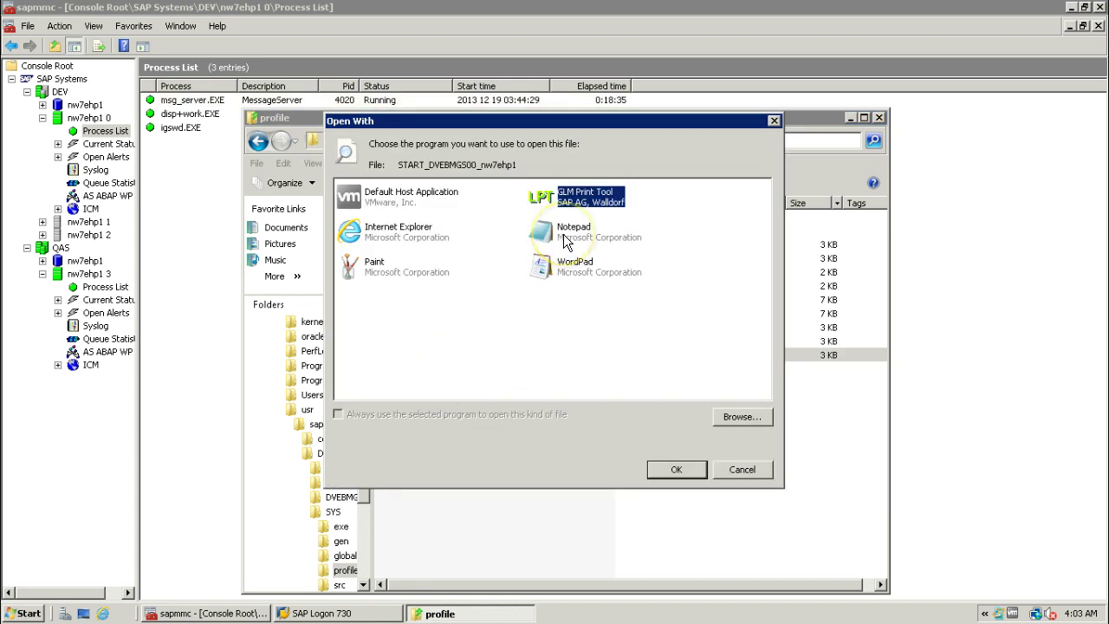
double_click(564, 234)
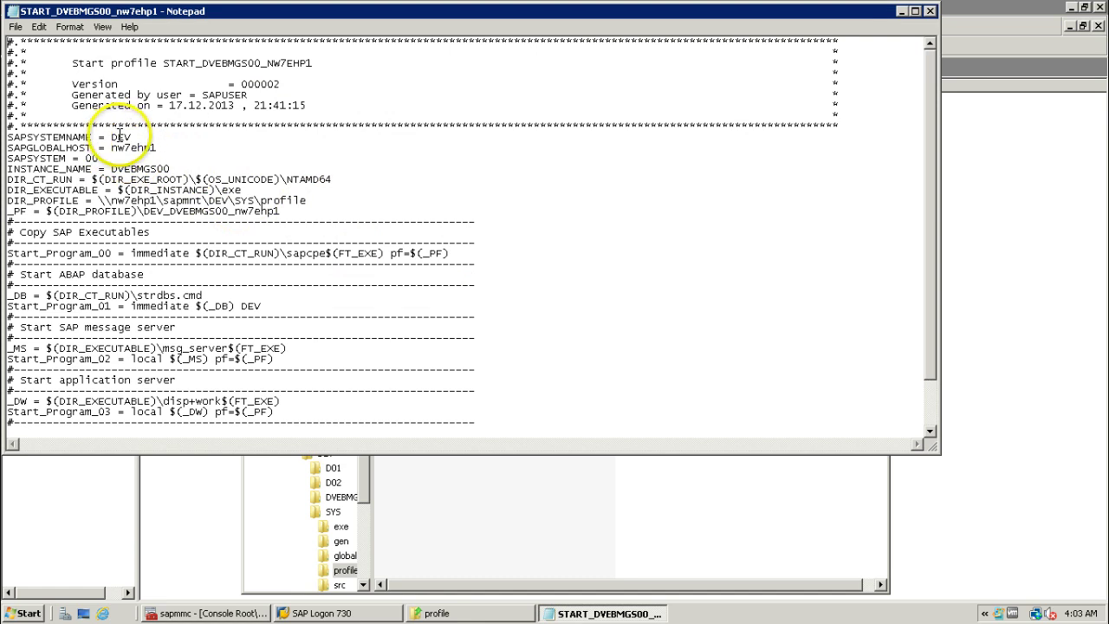
Review the SAPSYSTEMNAME, SAPGLOBALHOST and SAPSYSTEM entries in the start profile, and highlight the INSTANCE_NAME value
click(150, 136)
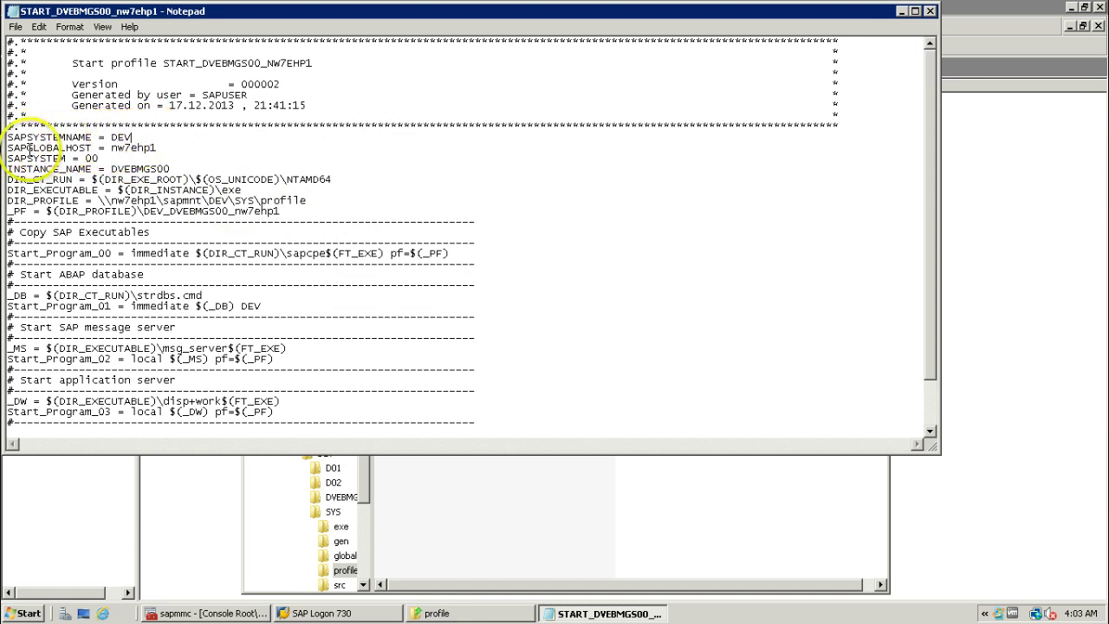
click(158, 148)
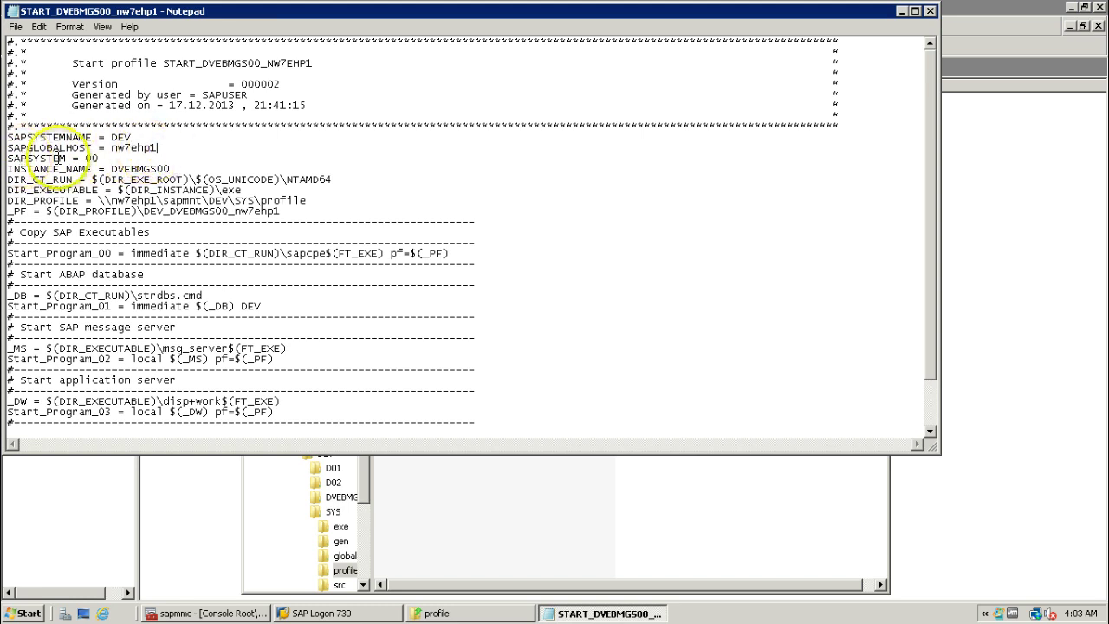
click(104, 157)
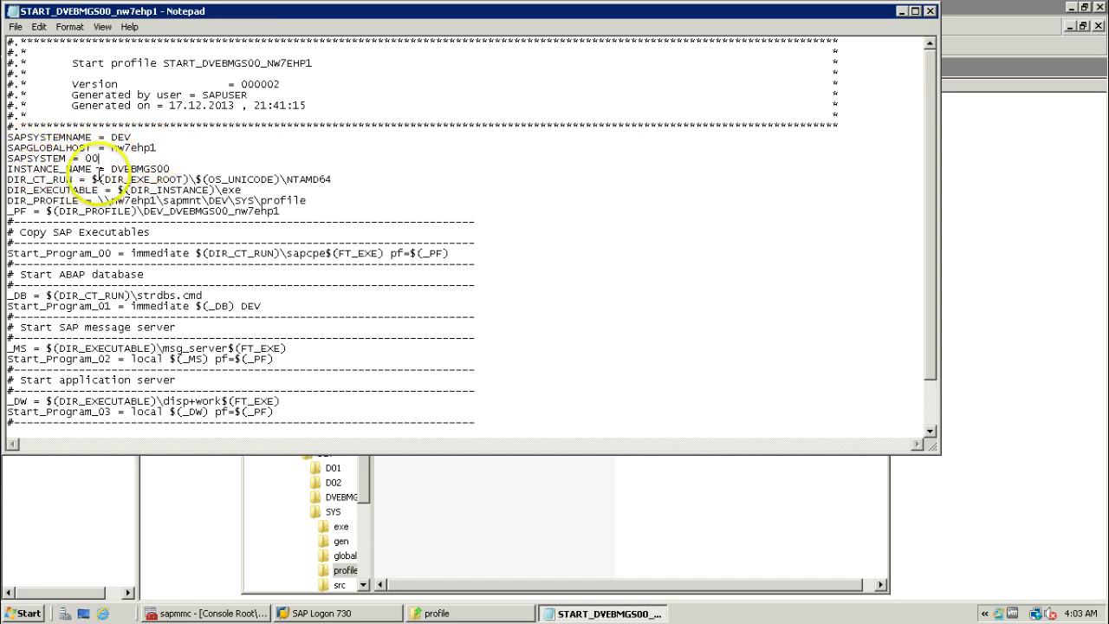
click(168, 168)
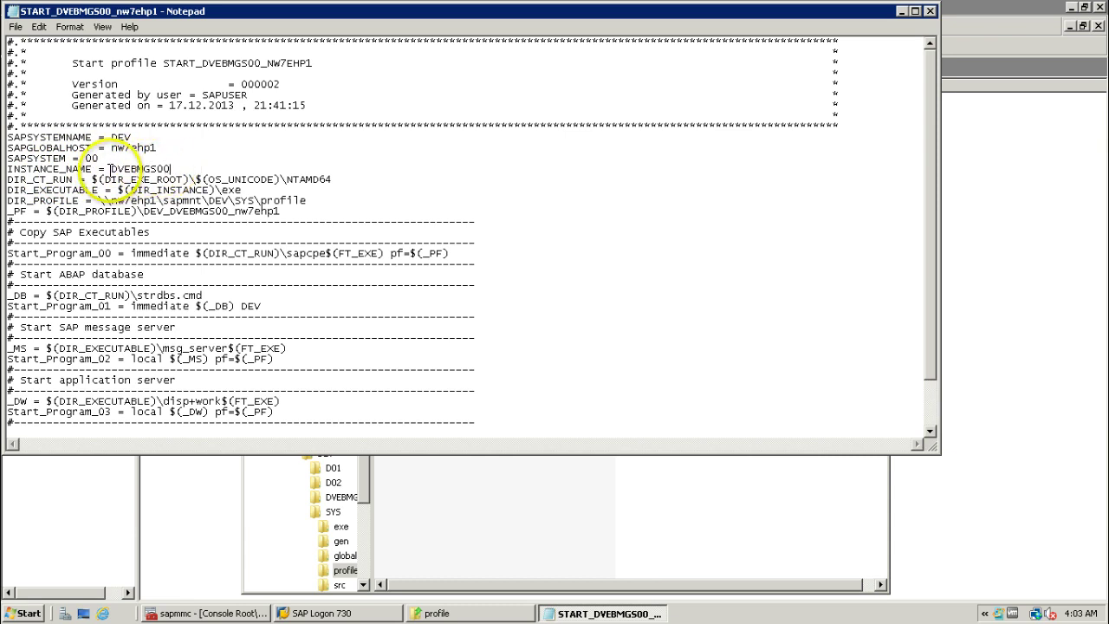
drag(111, 169, 169, 166)
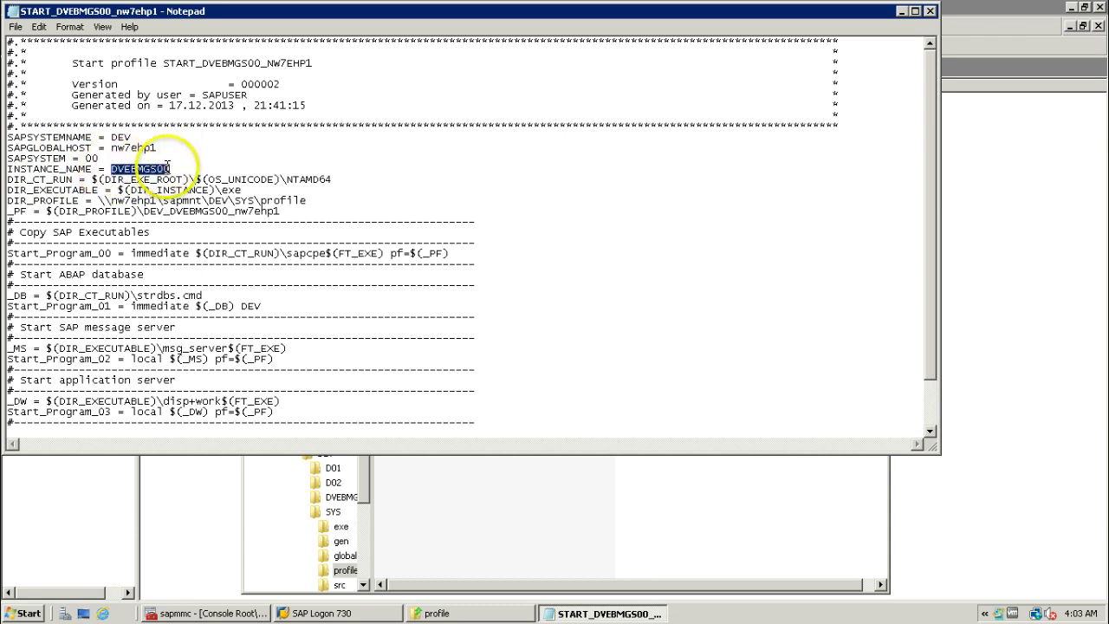
Go up to the DEV folder in the file explorer and inspect the instance folders DVEBMGS00, D02 and D01
click(438, 613)
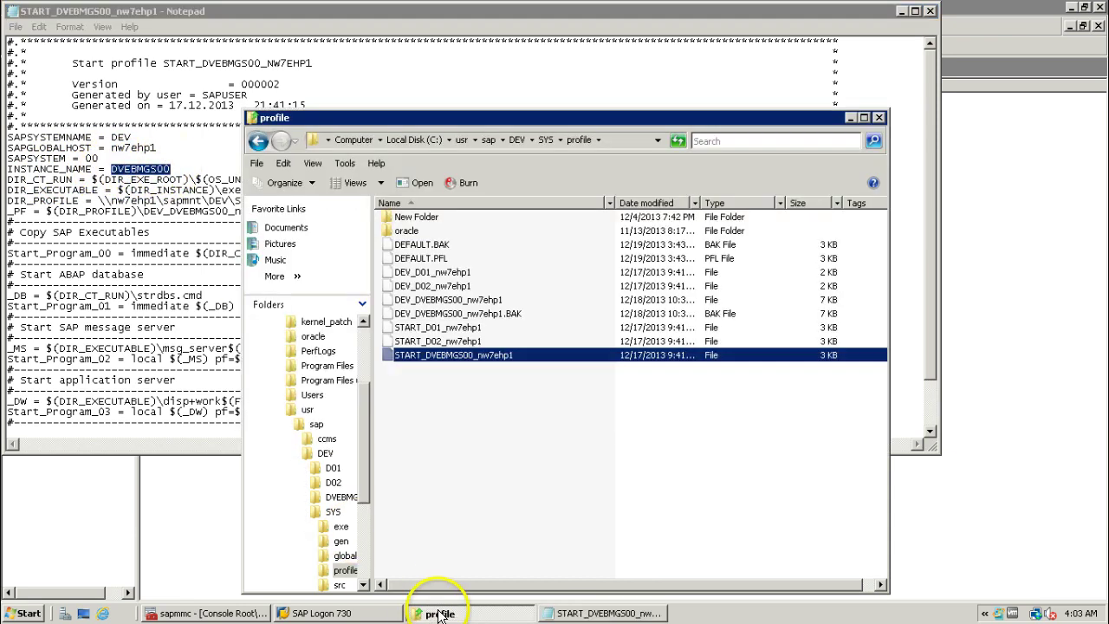
click(516, 139)
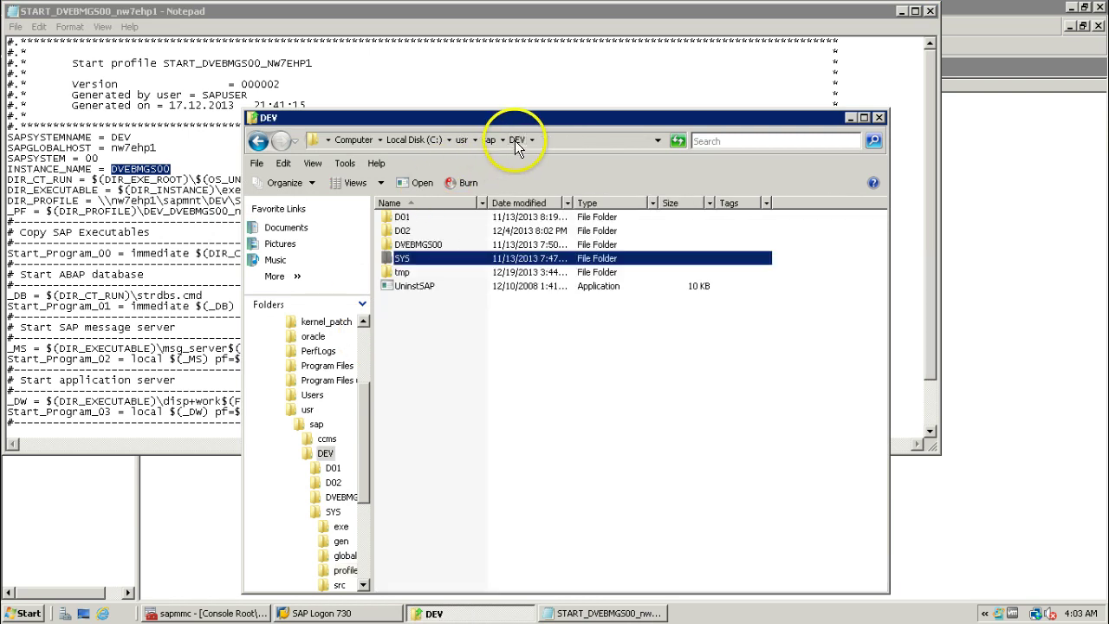
click(415, 245)
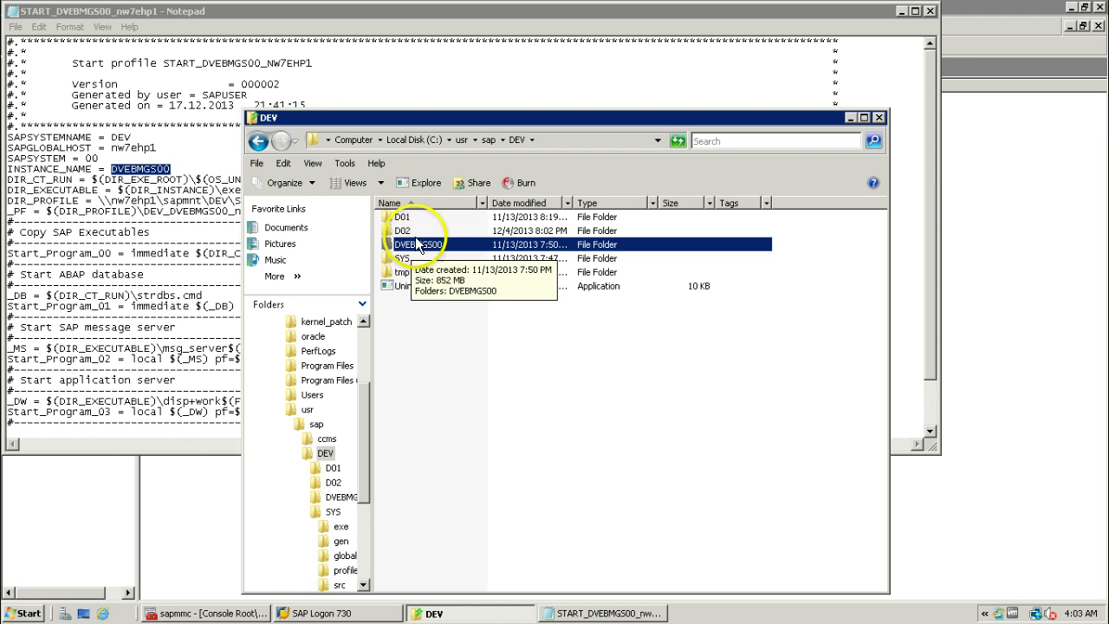
click(401, 232)
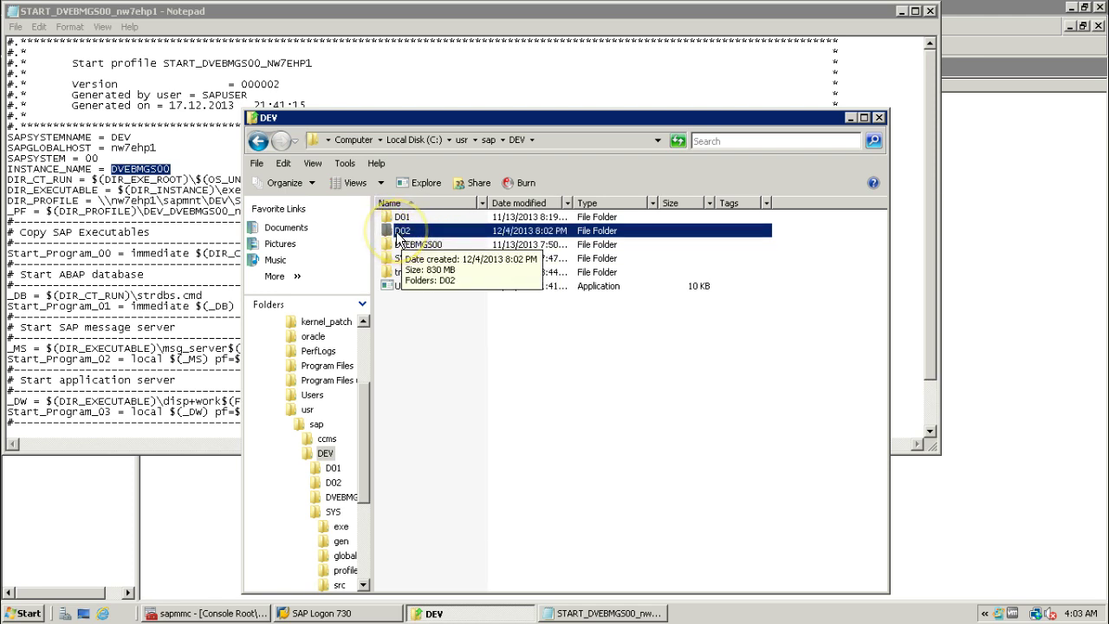
click(401, 218)
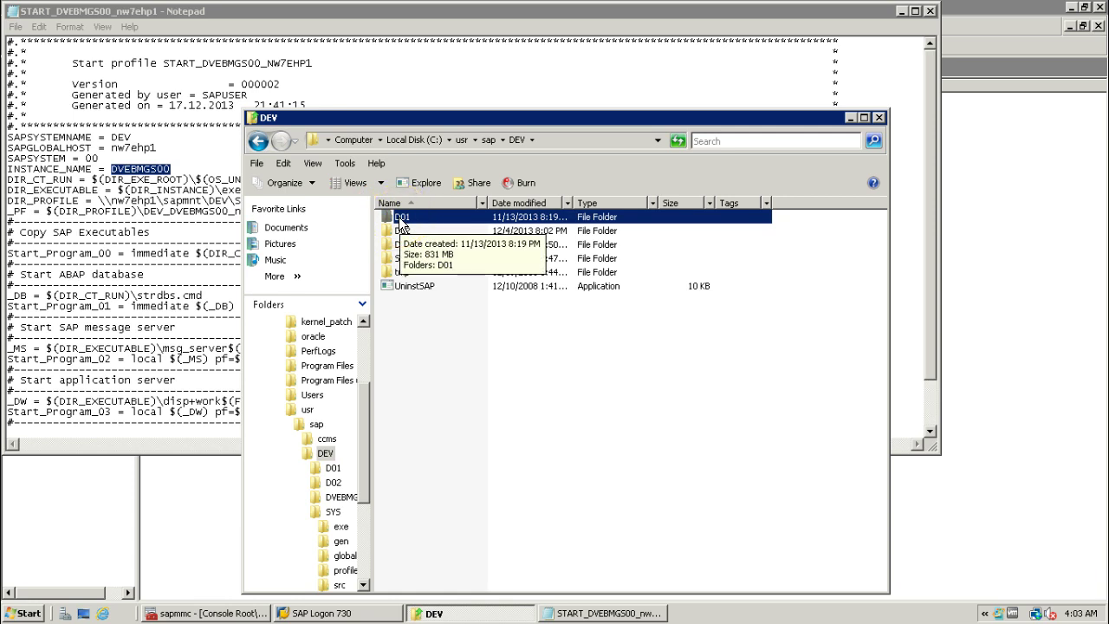
Go back to the DEV\SYS\profile folder and open the START_D02_nw7ehp1 start profile with Notepad
click(209, 548)
click(437, 614)
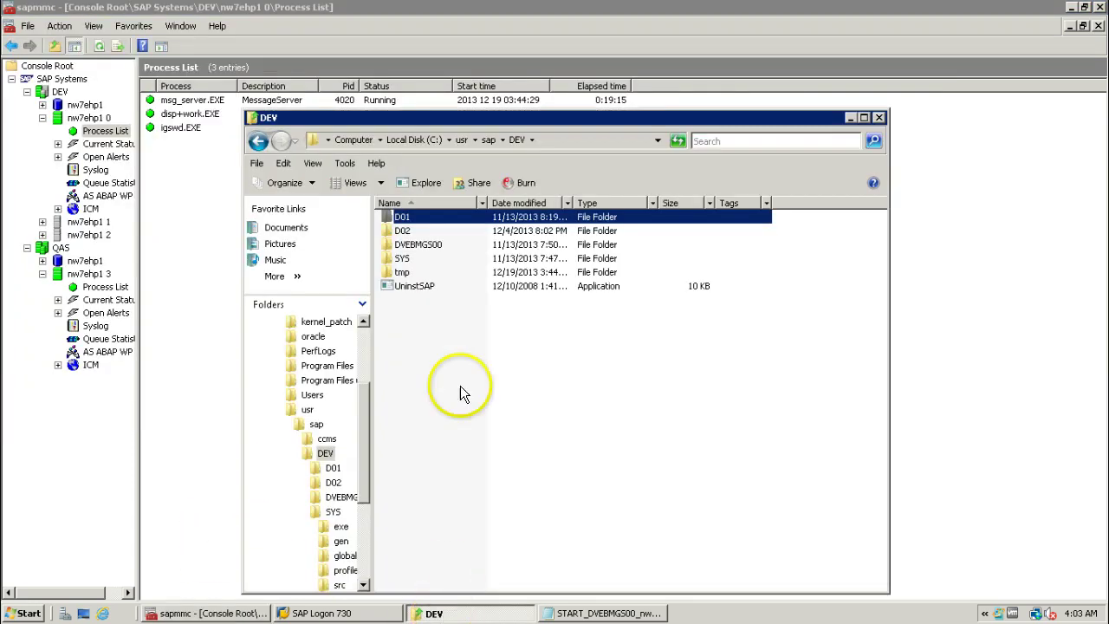
double_click(399, 260)
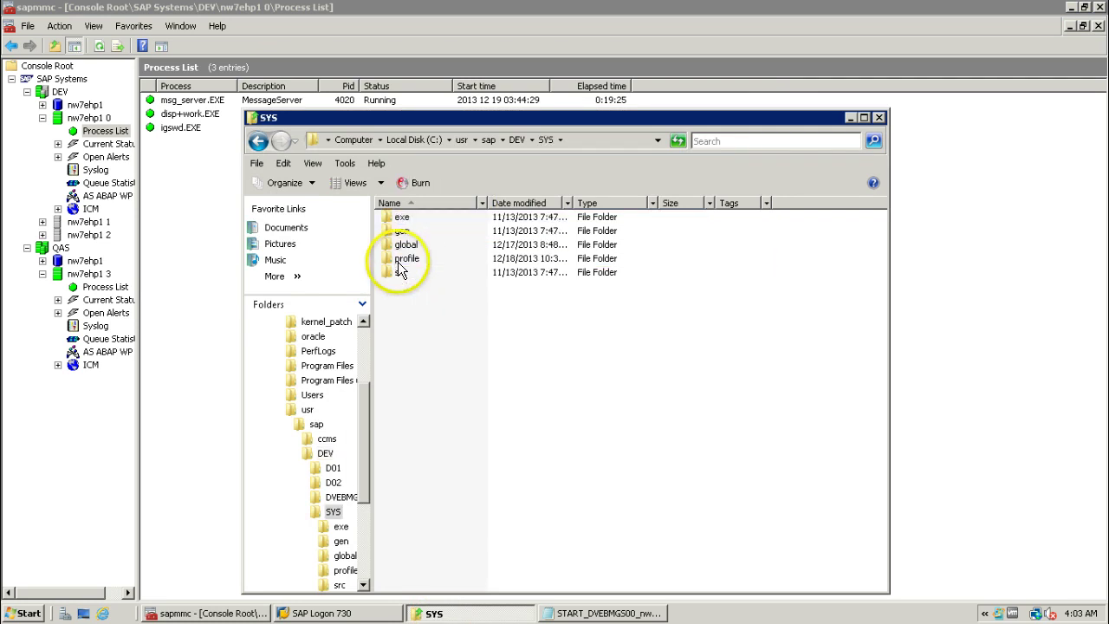
double_click(404, 258)
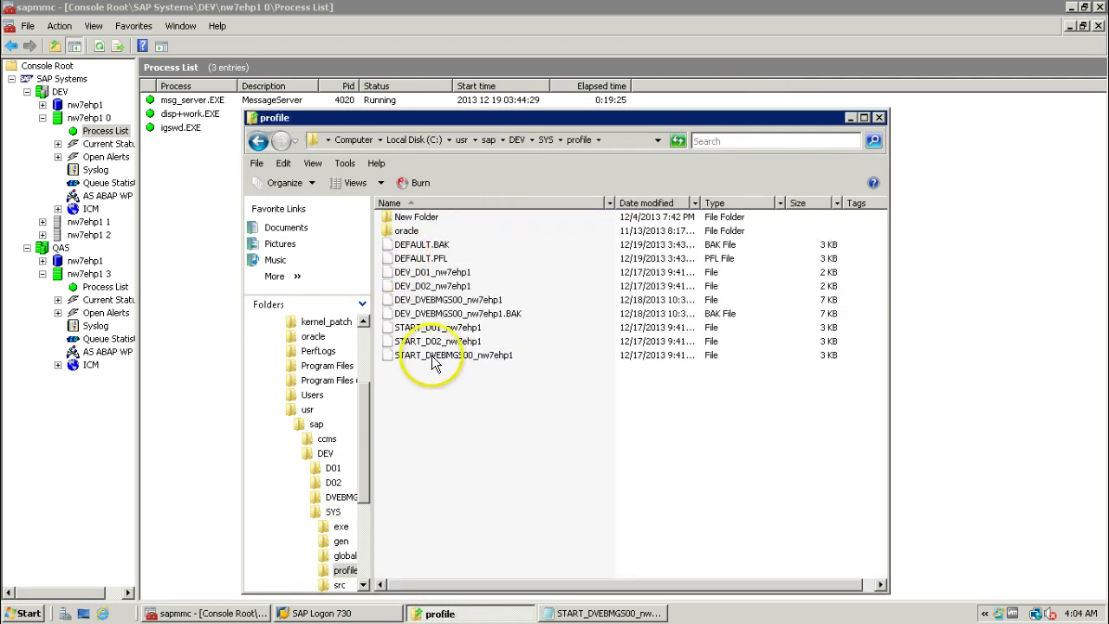
click(427, 340)
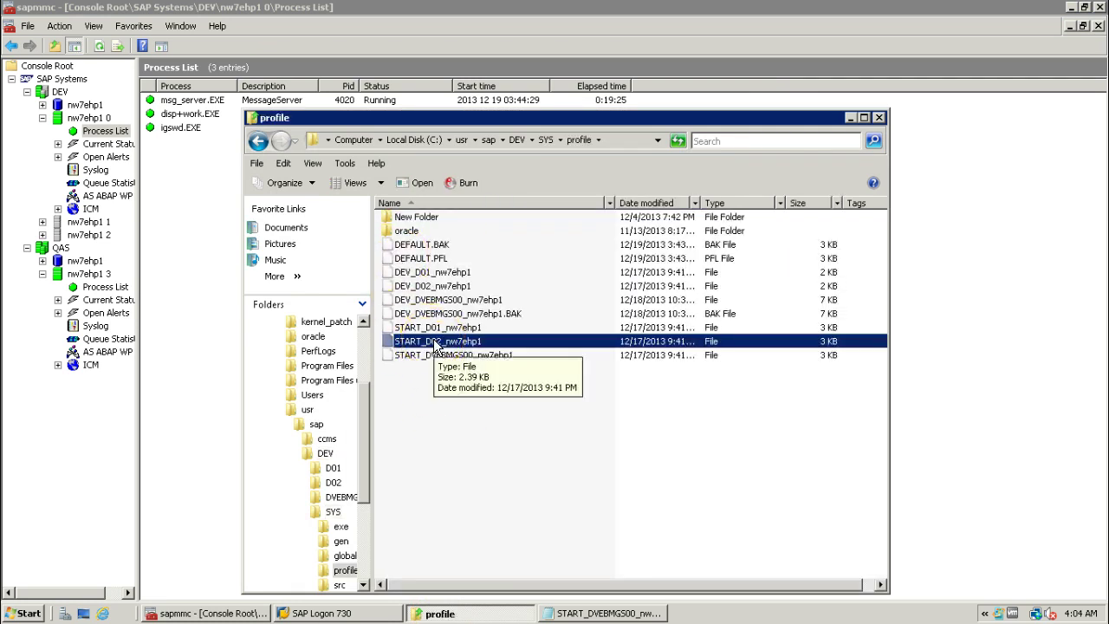
click(411, 345)
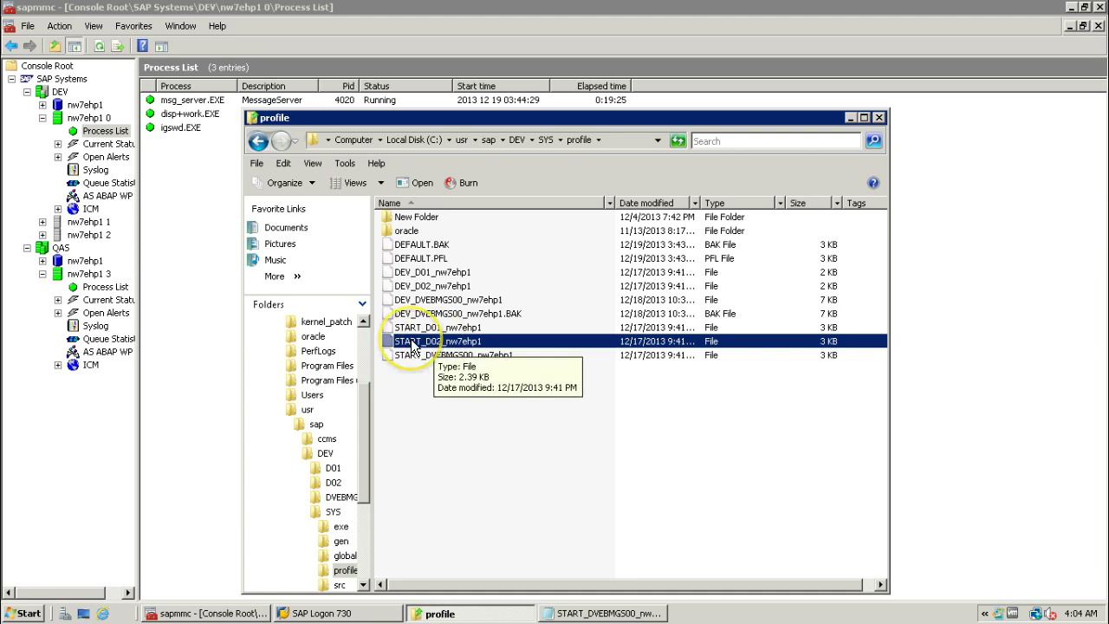
right_click(412, 345)
click(432, 347)
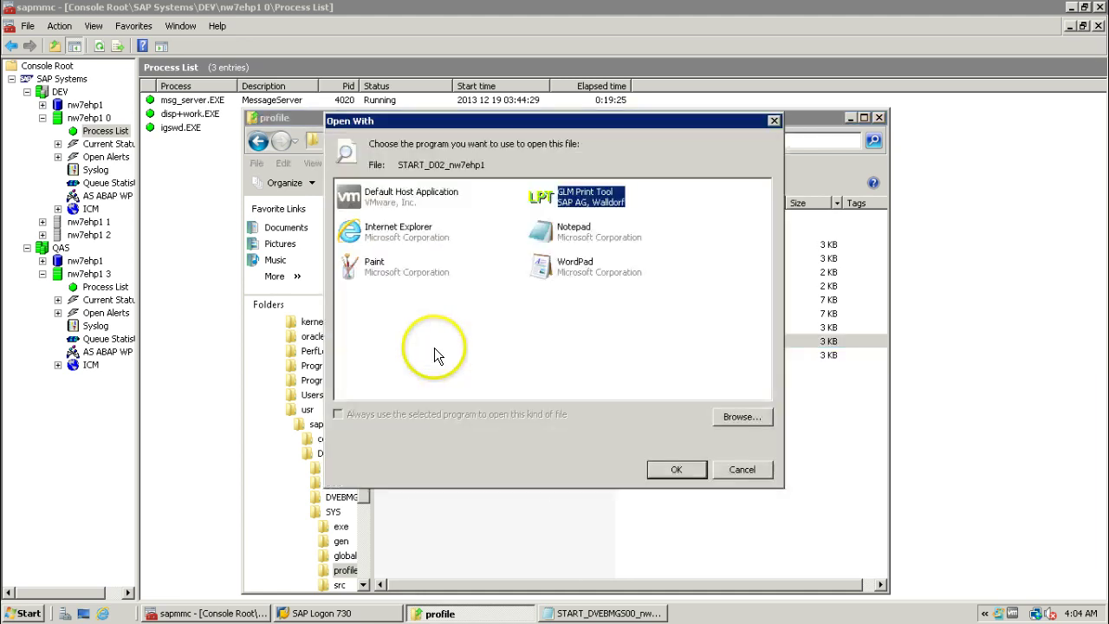
double_click(586, 234)
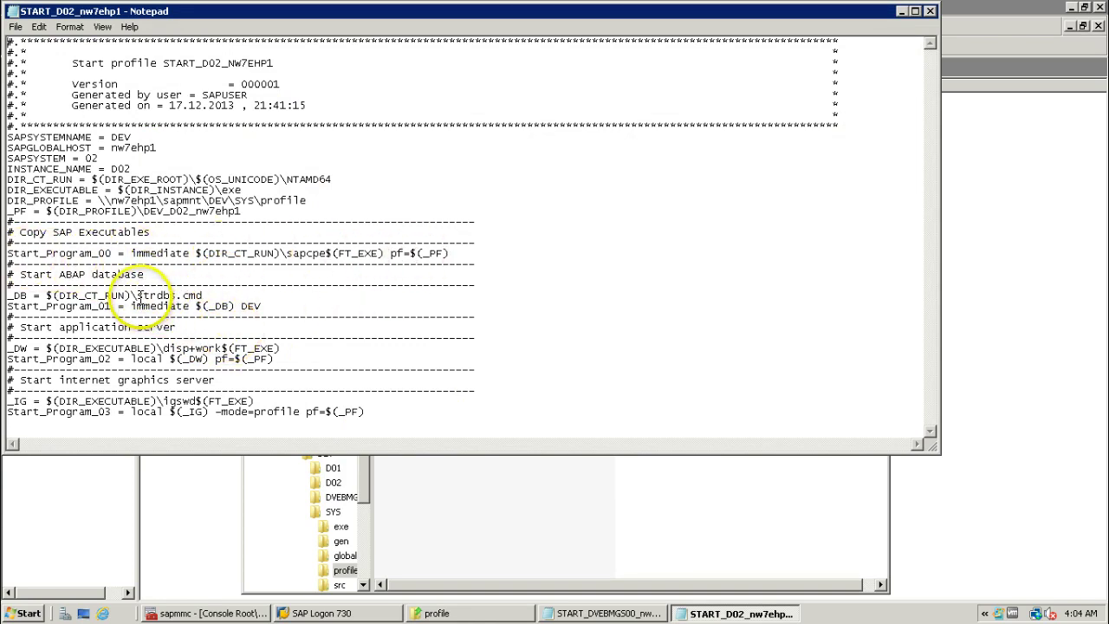
Highlight the strdbs.cmd, disp+work and igswd program entries in the START_D02_nw7ehp1 start profile
drag(137, 296, 202, 296)
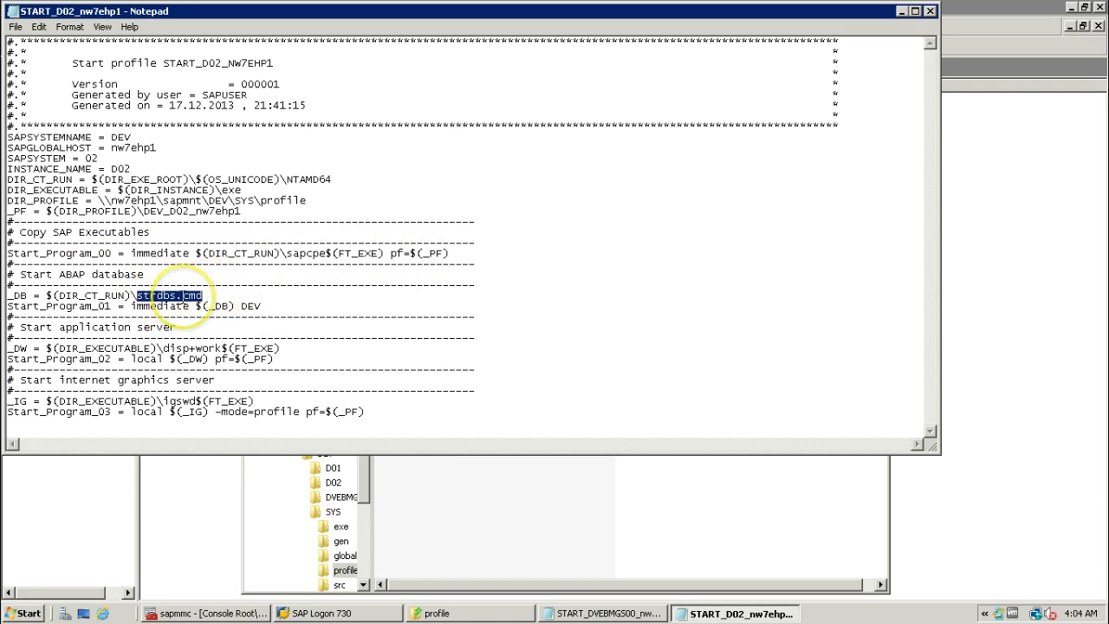
drag(162, 348, 238, 347)
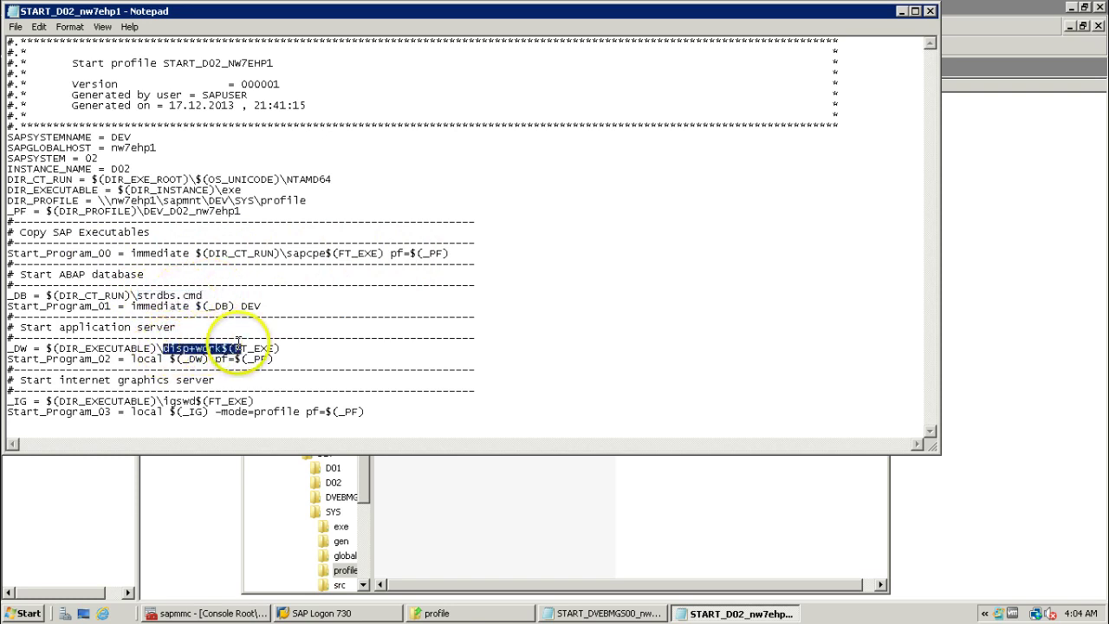
drag(162, 402, 219, 397)
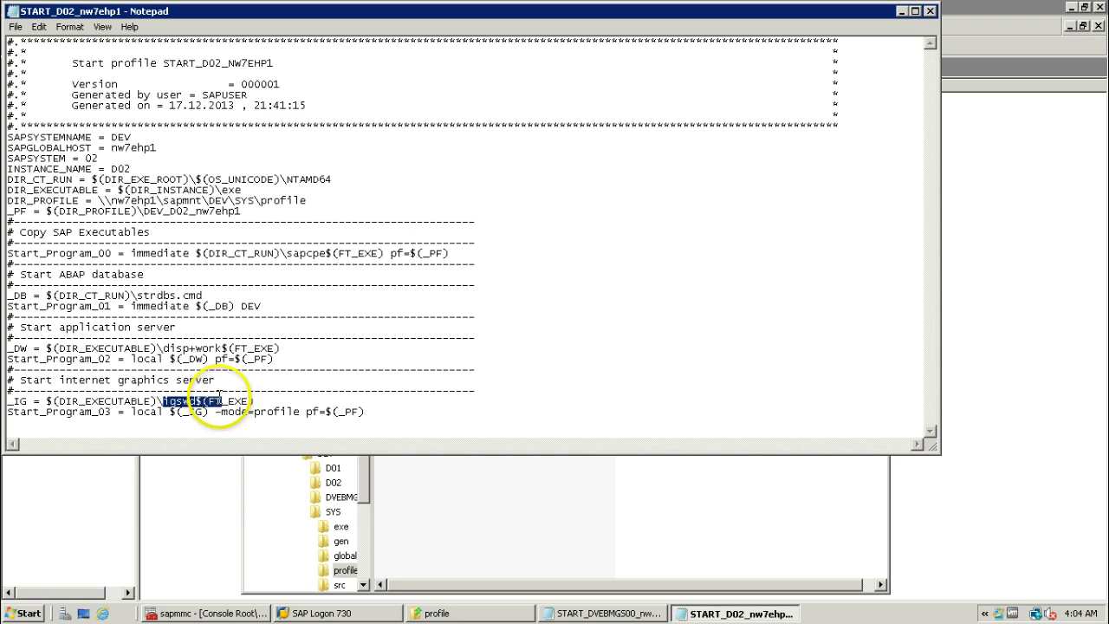
Highlight the msg_server entry in the START_DVEBMGS00_nw7ehp1 profile and compare its start programs with the START_D02_nw7ehp1 profile
click(583, 617)
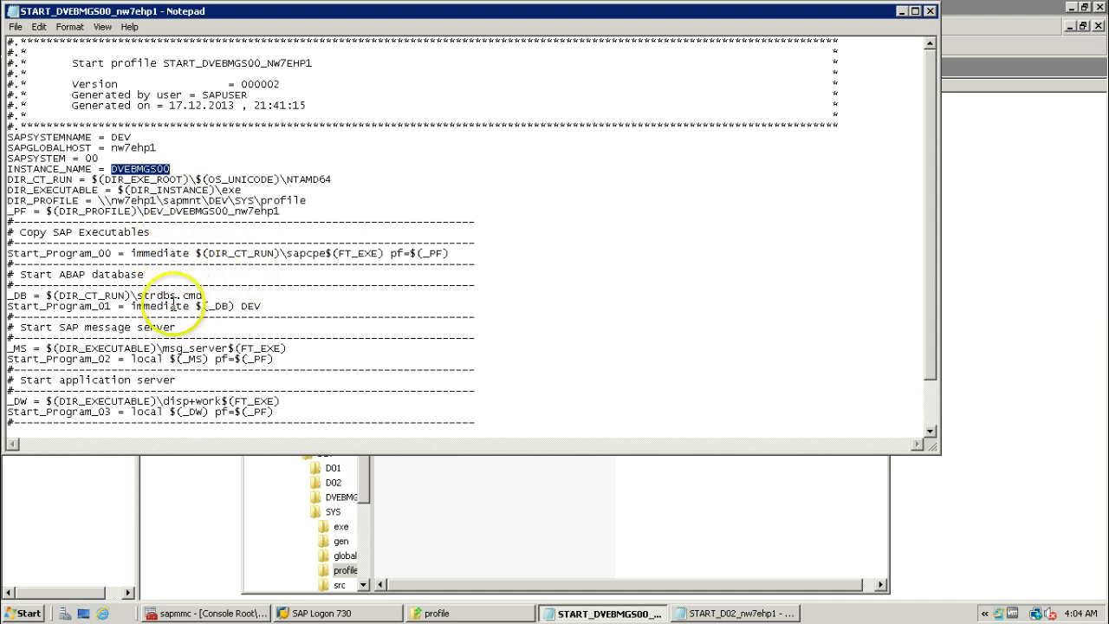
click(174, 304)
drag(170, 348, 227, 344)
click(219, 348)
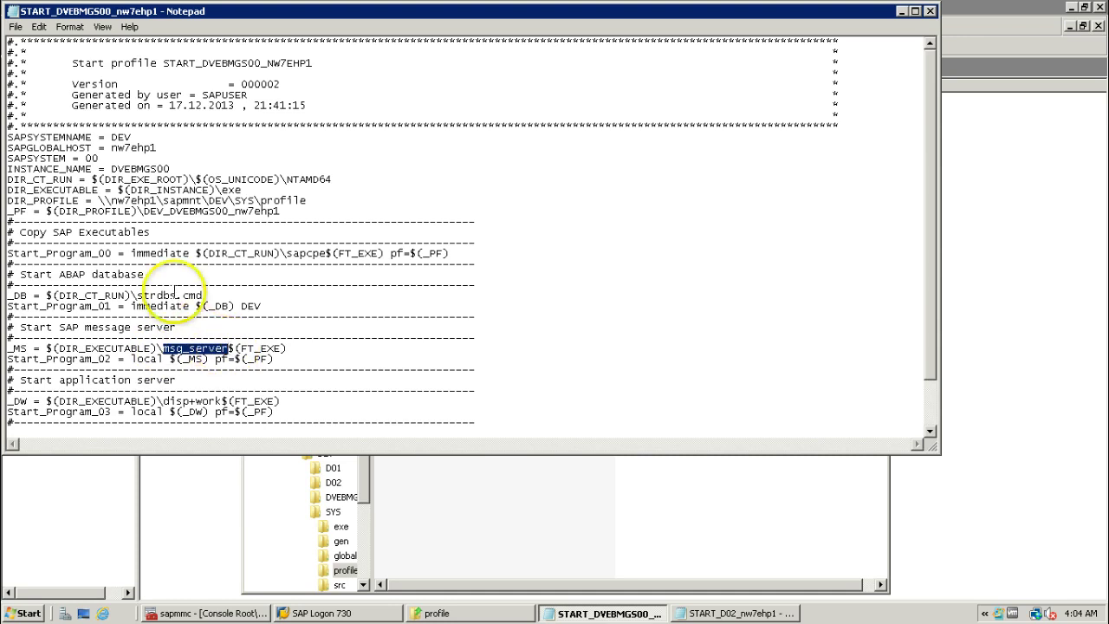
click(606, 614)
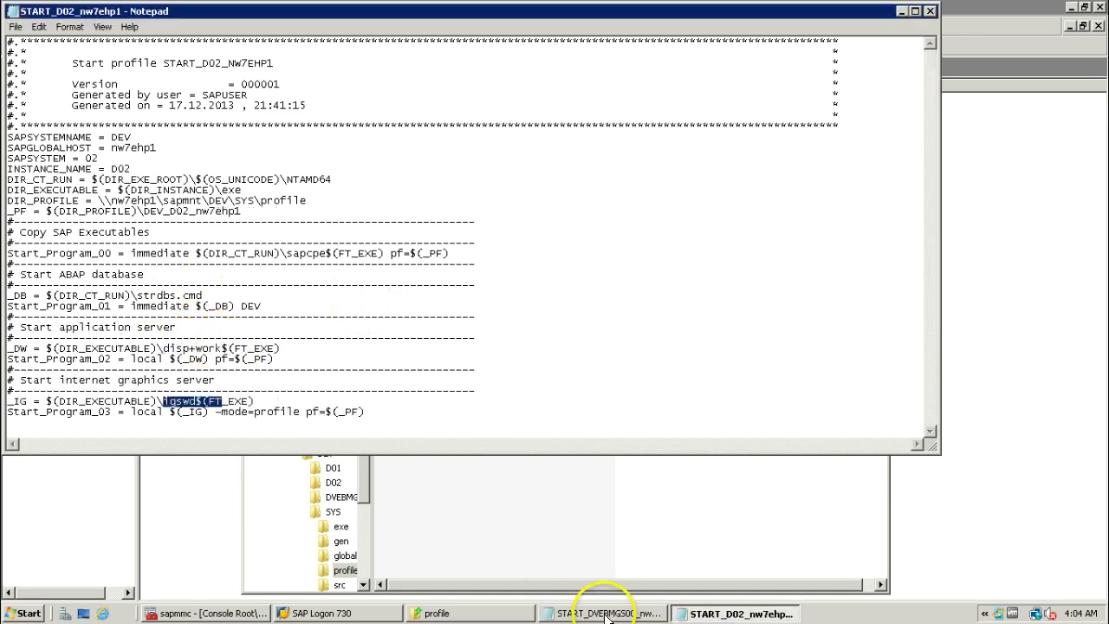
click(728, 613)
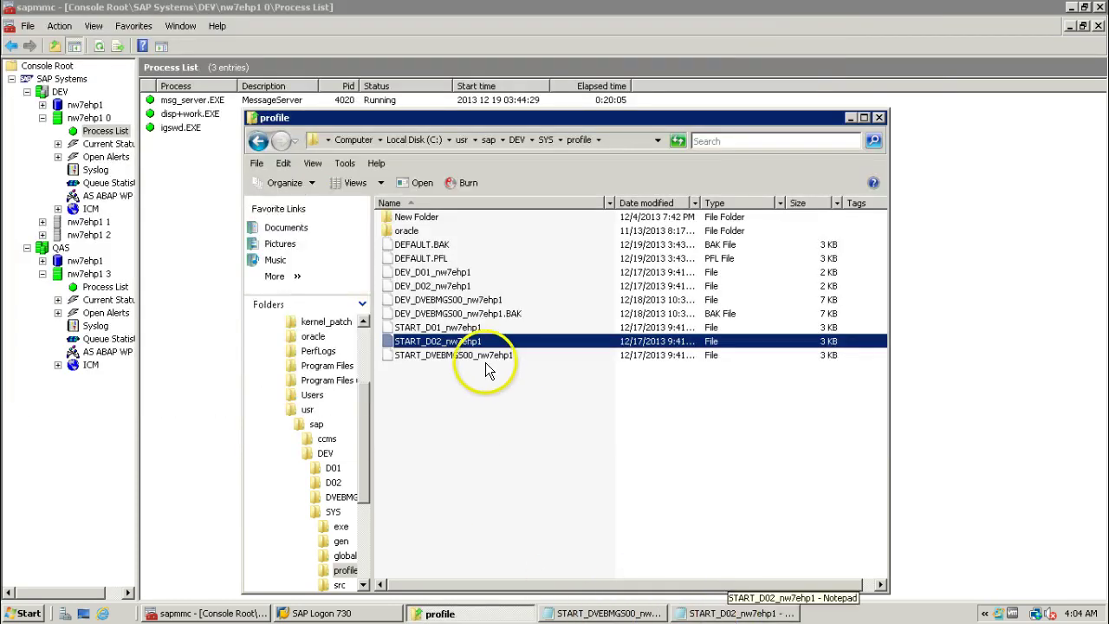
Return to the SAP management console and examine the message server process of DEV instance nw7ehp1 0
click(850, 119)
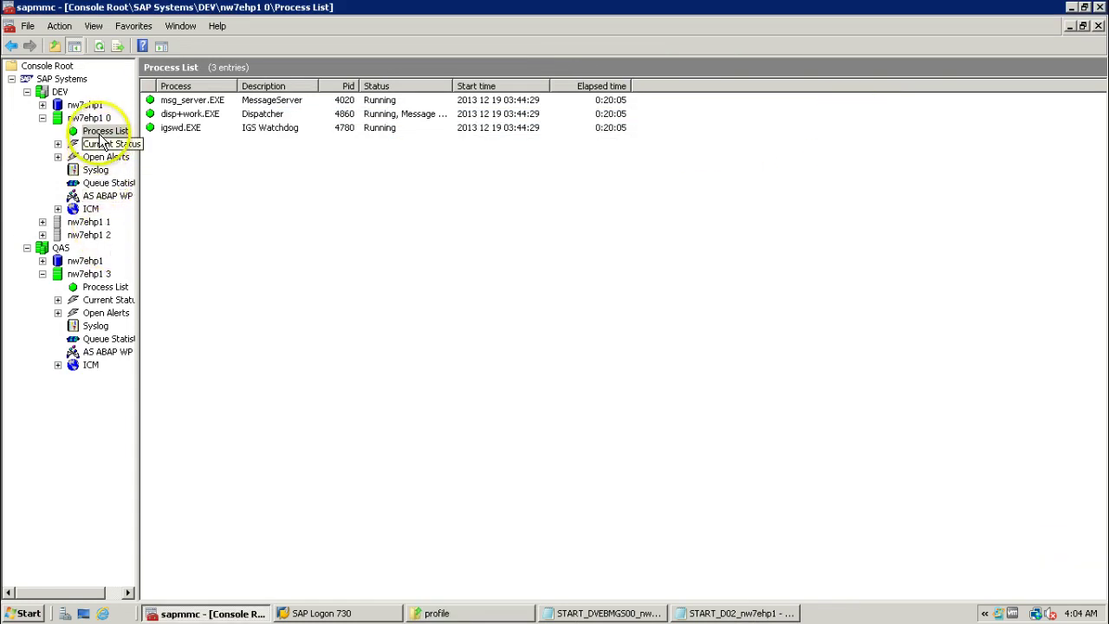
click(231, 103)
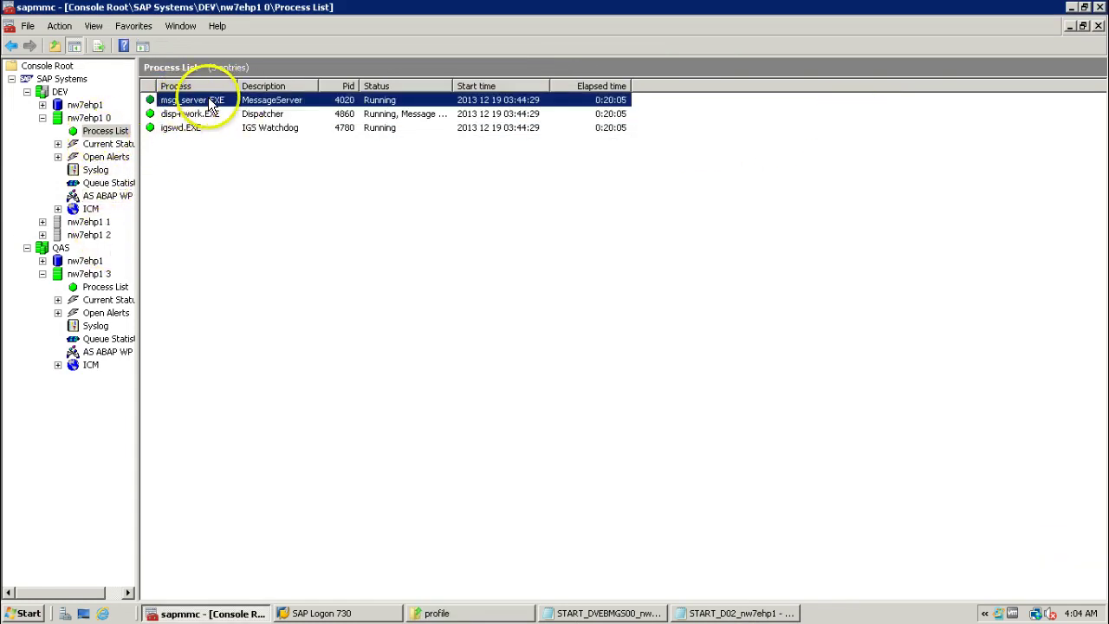
click(76, 117)
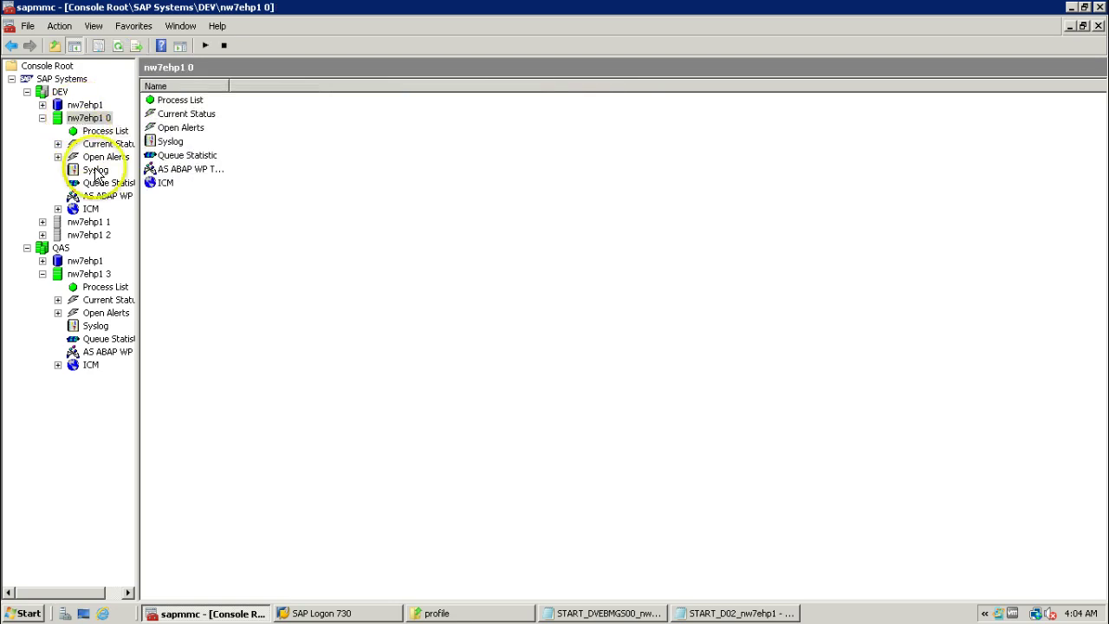
Expand DEV instance nw7ehp1 1, display its process list, and start the instance
click(63, 223)
click(42, 222)
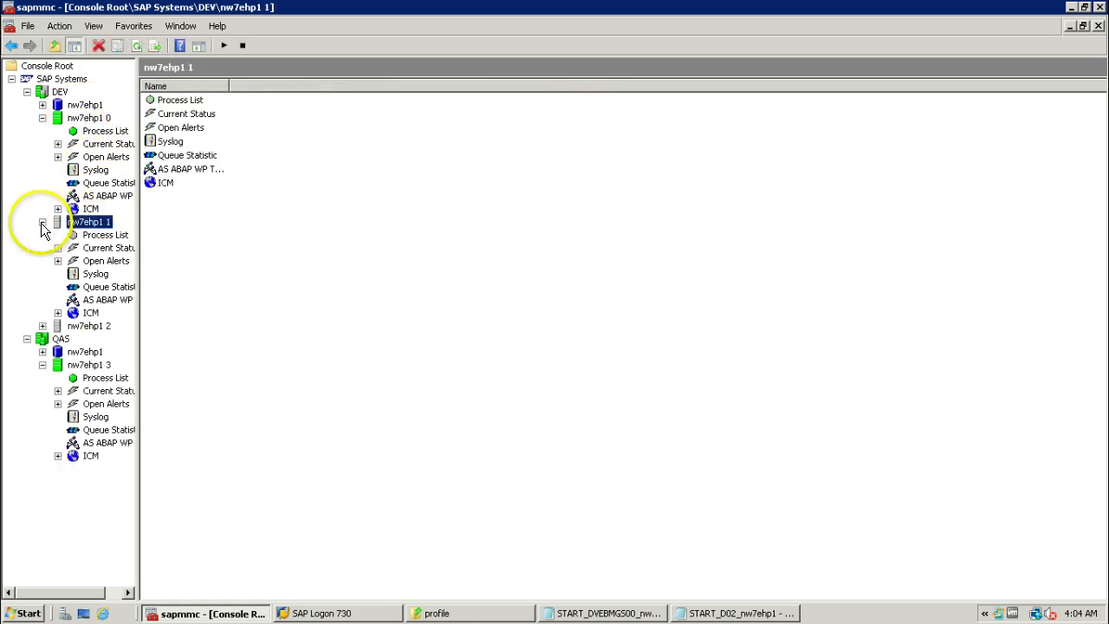
click(105, 235)
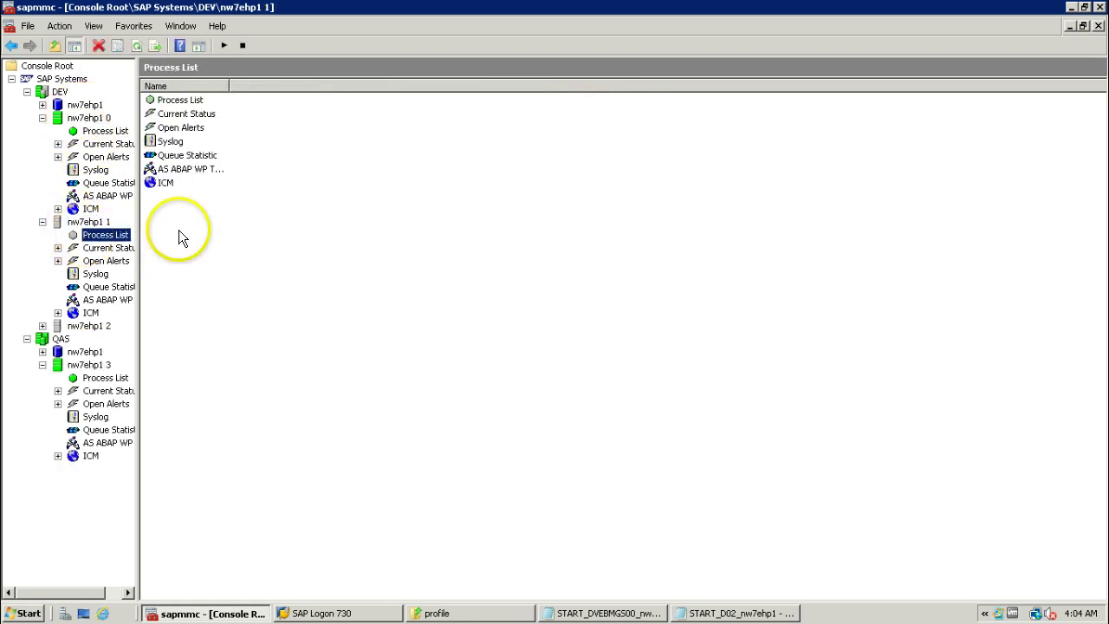
right_click(85, 223)
click(112, 233)
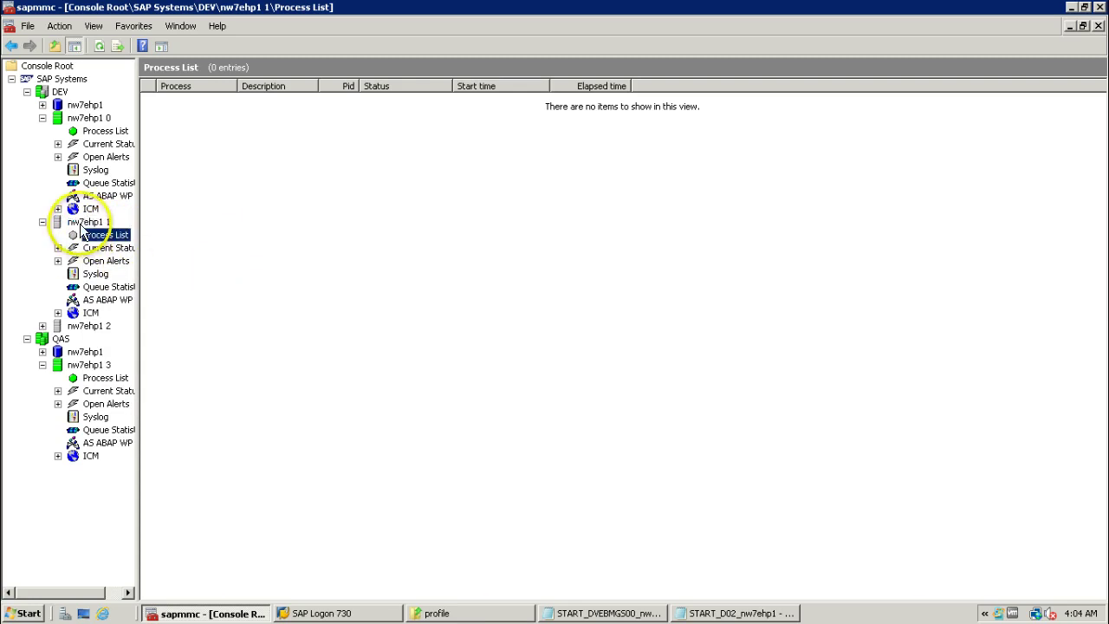
right_click(87, 223)
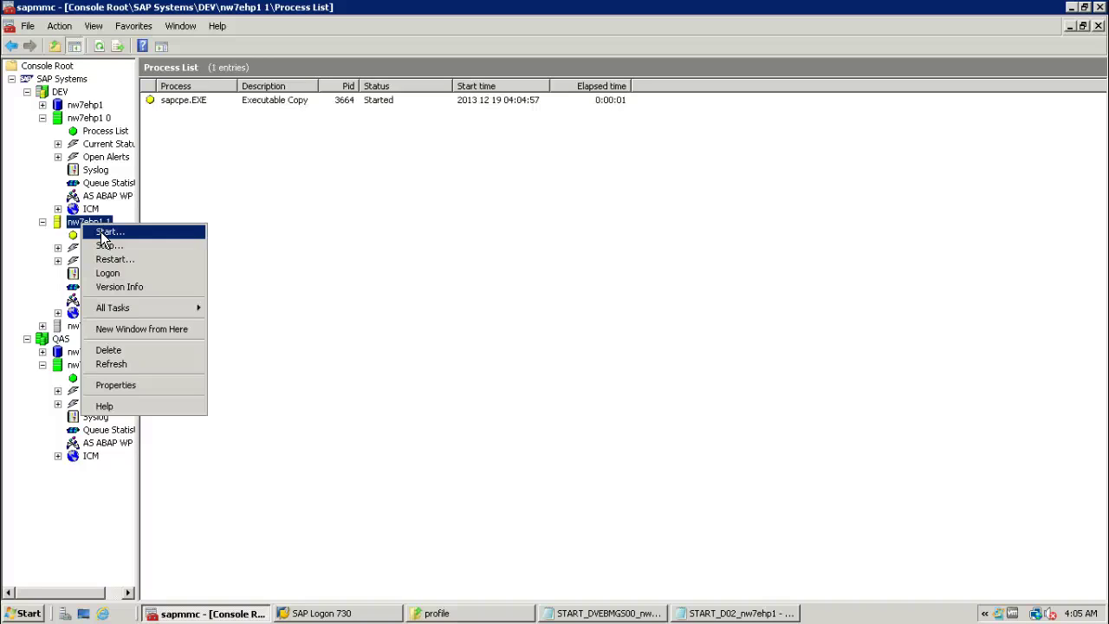
key(Escape)
Refresh the process list of DEV instance nw7ehp1 1 and inspect its dispatcher and IGS watchdog processes
click(166, 101)
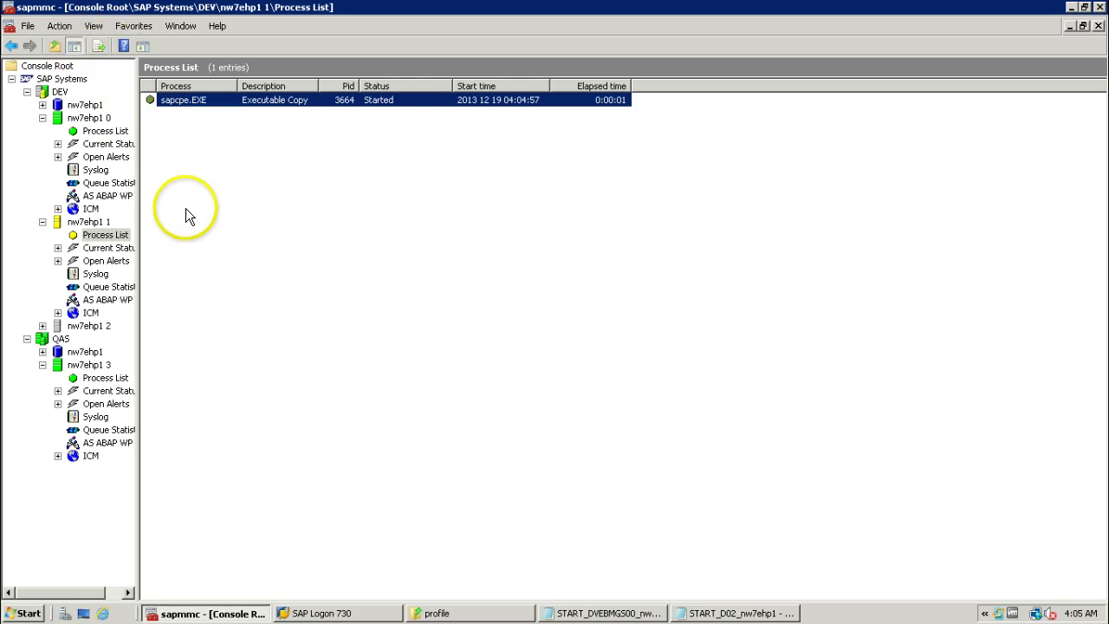
click(76, 241)
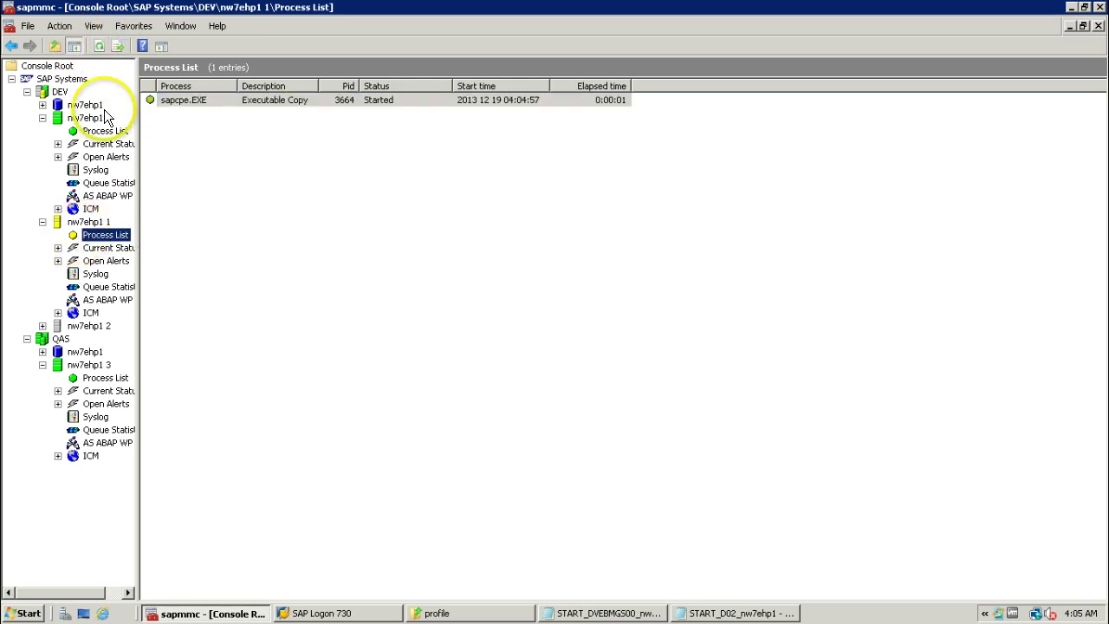
click(100, 46)
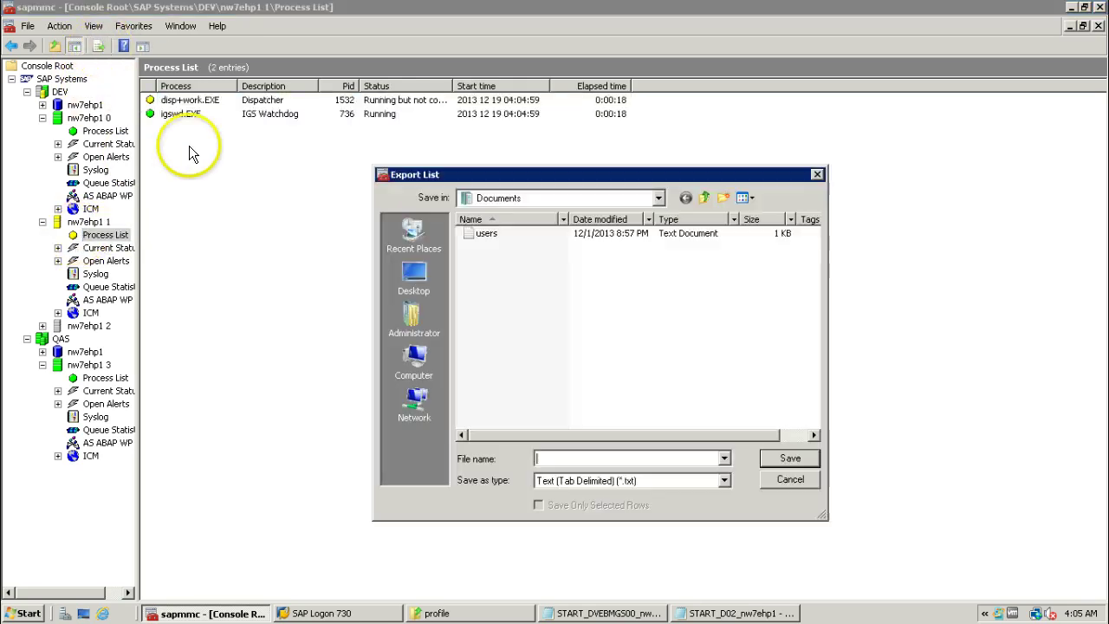
click(783, 481)
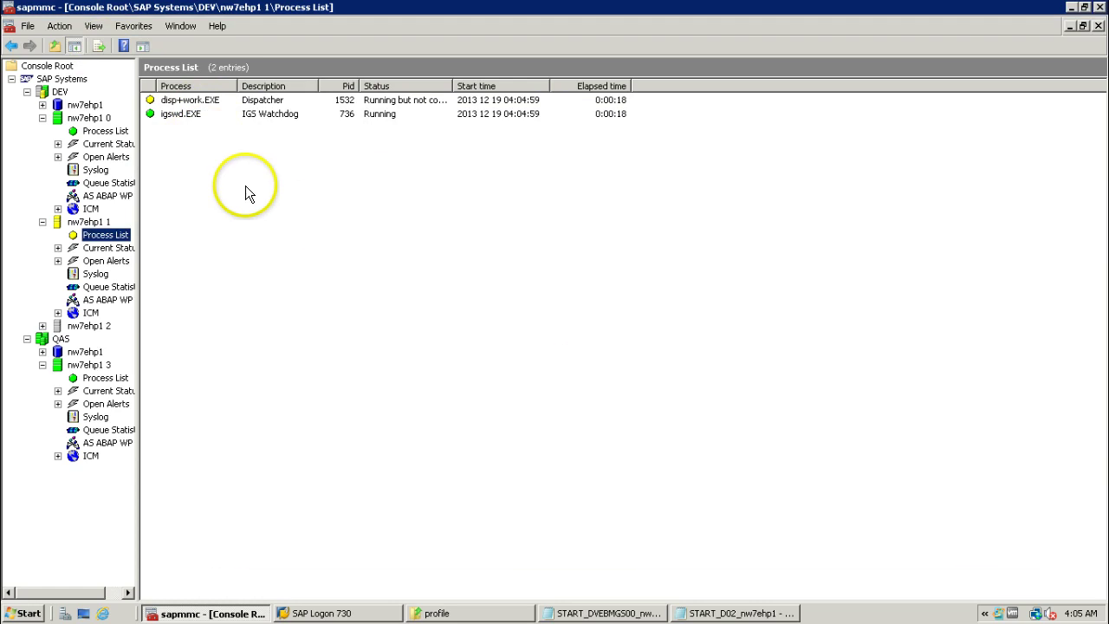
click(180, 114)
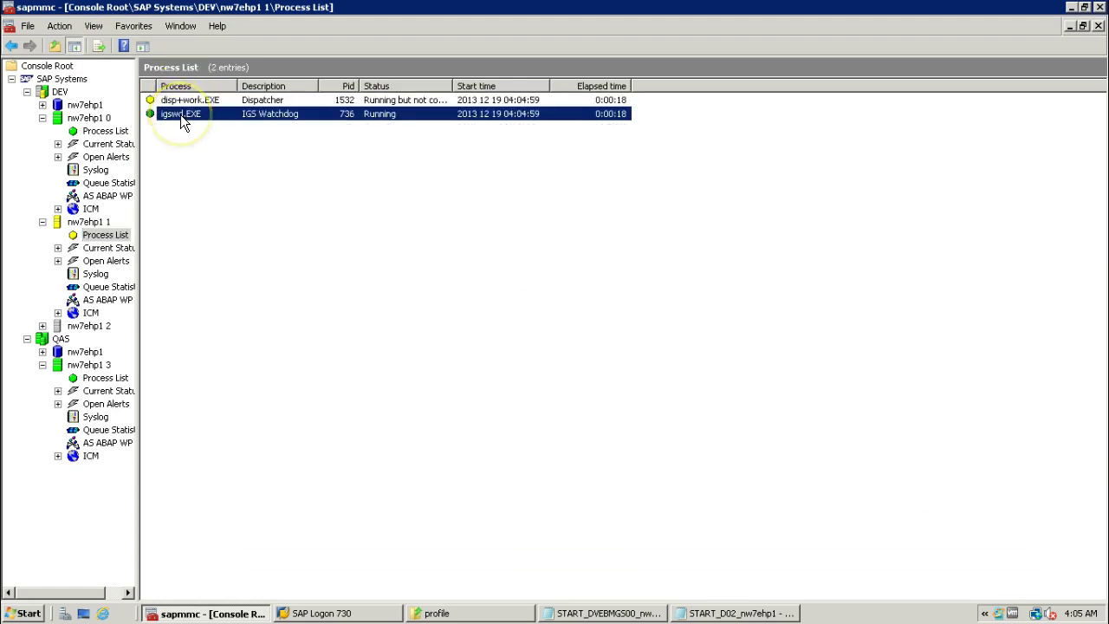
Examine the AS ABAP work process table of nw7ehp1 1, and collapse the nw7ehp1 1 and nw7ehp1 0 nodes
click(106, 299)
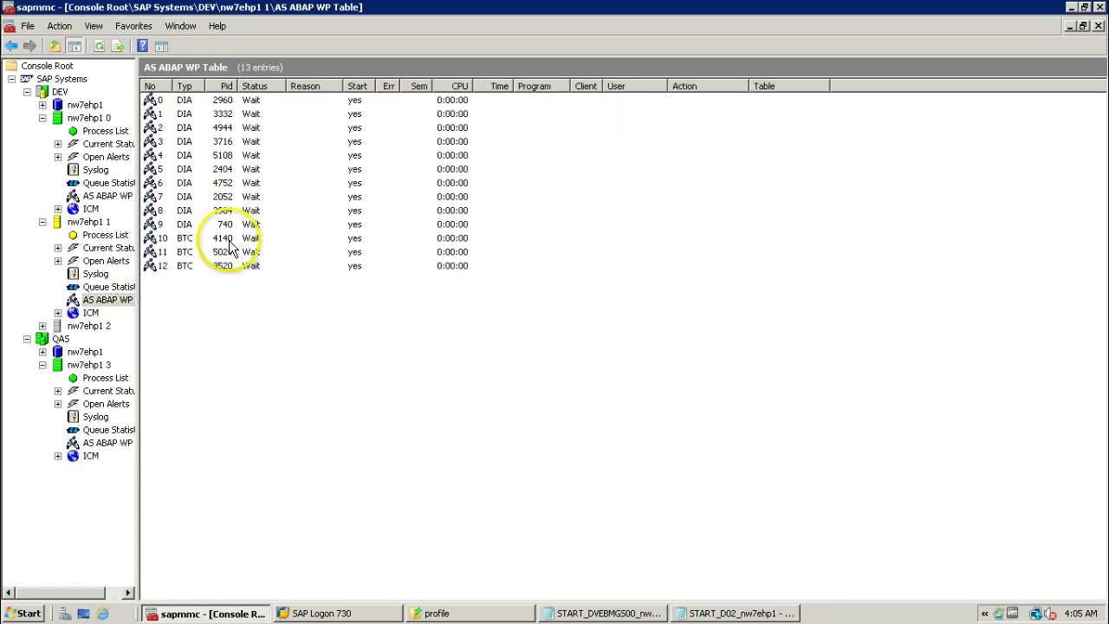
click(42, 222)
click(42, 118)
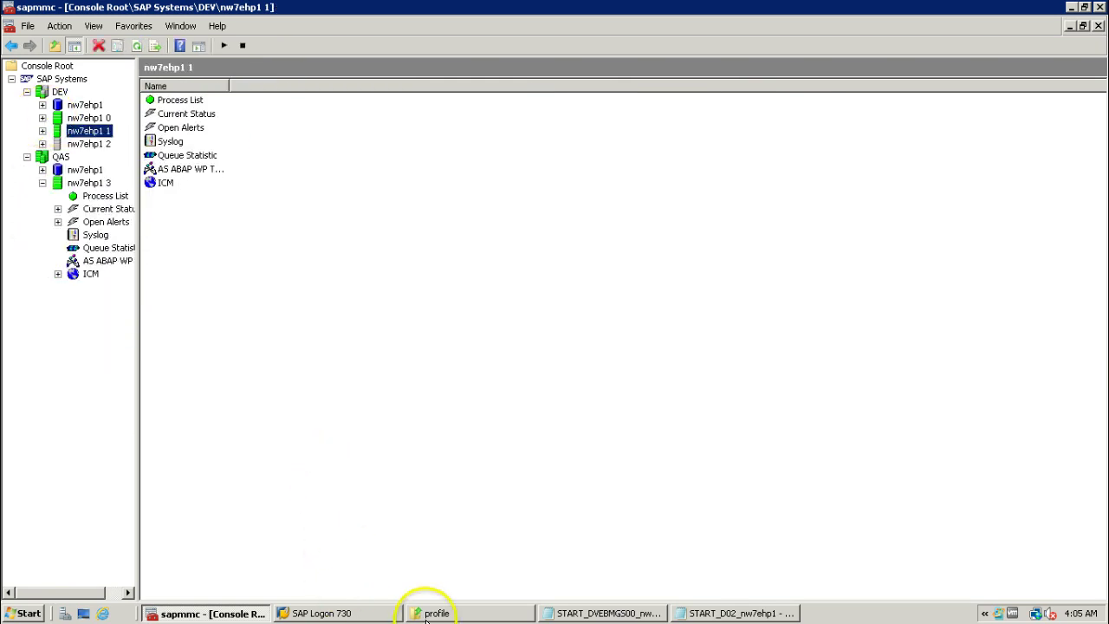
Switch to SAP Logon and log on to the DEV system in client 001 as sapuser with the account password
click(221, 609)
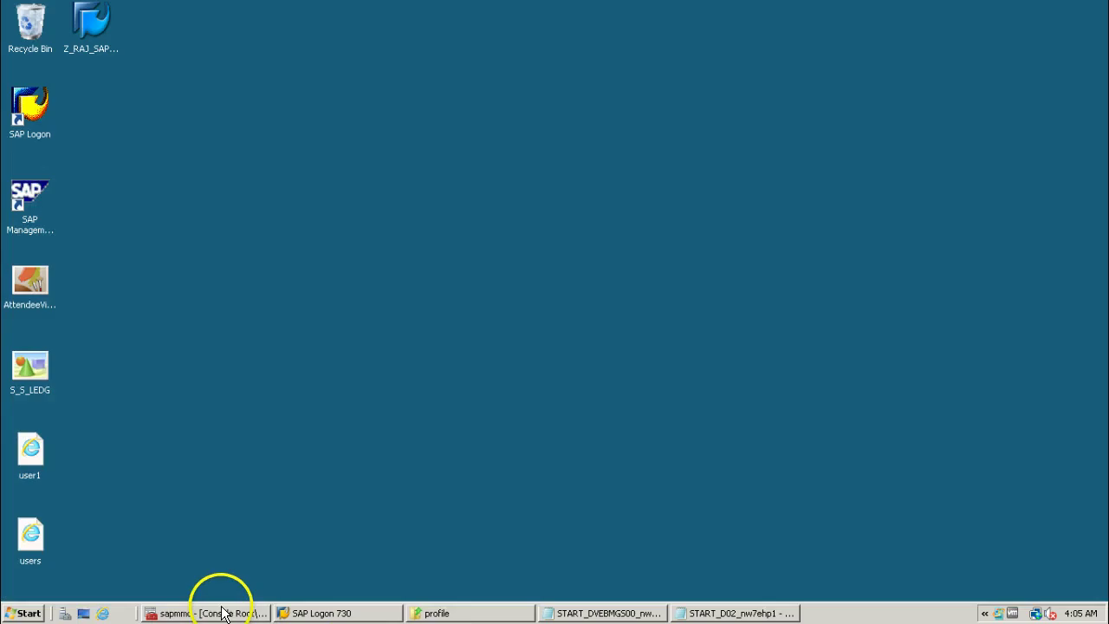
click(317, 612)
double_click(660, 103)
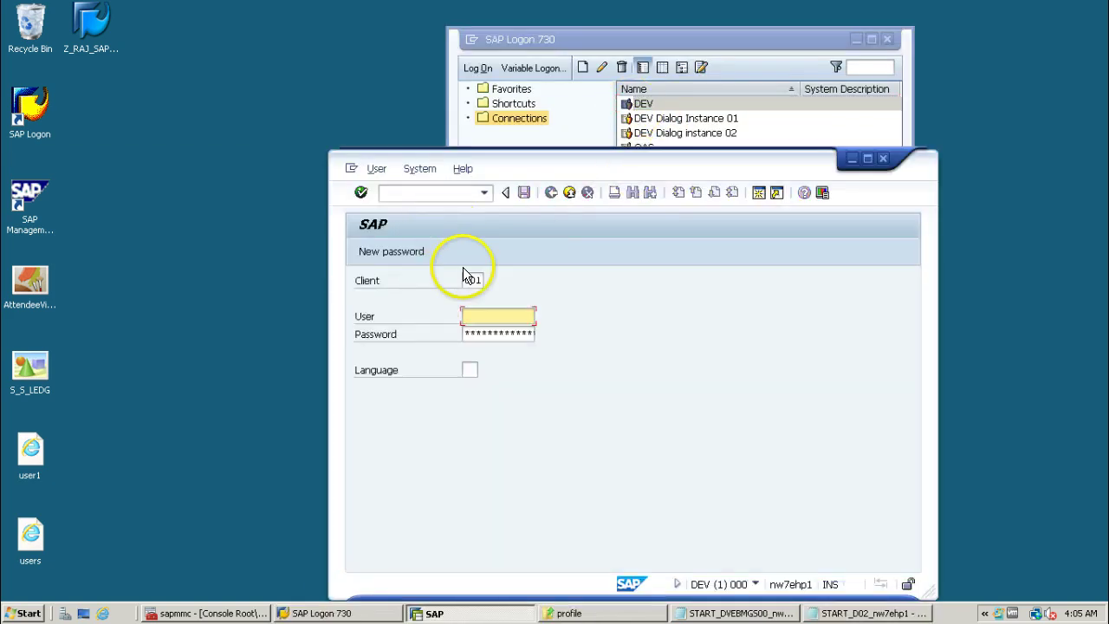
text(sapuser)
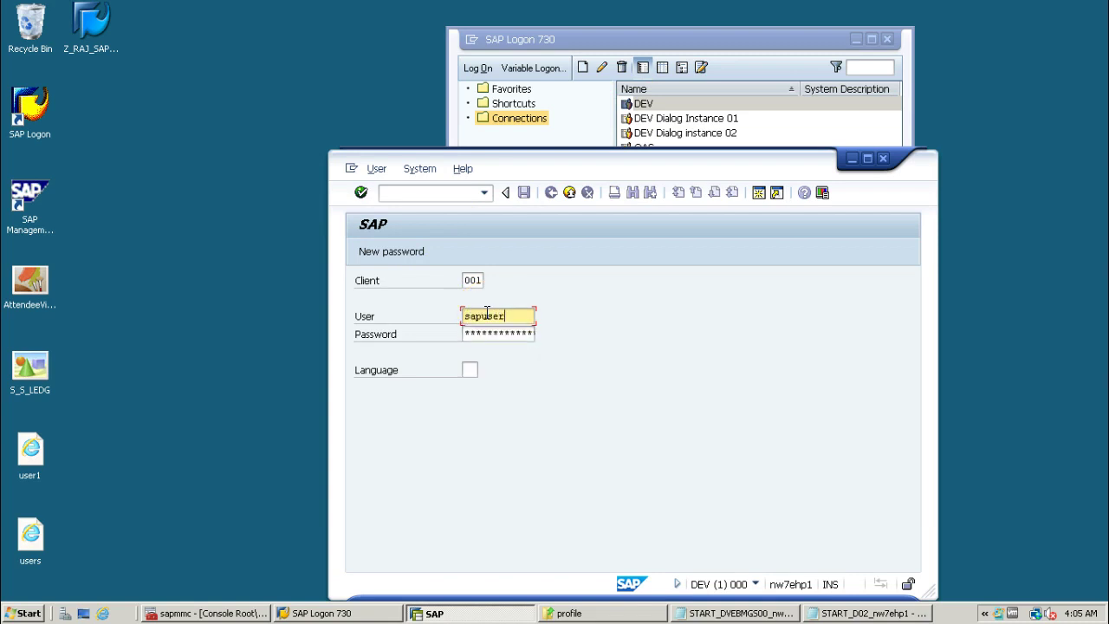
key(Tab)
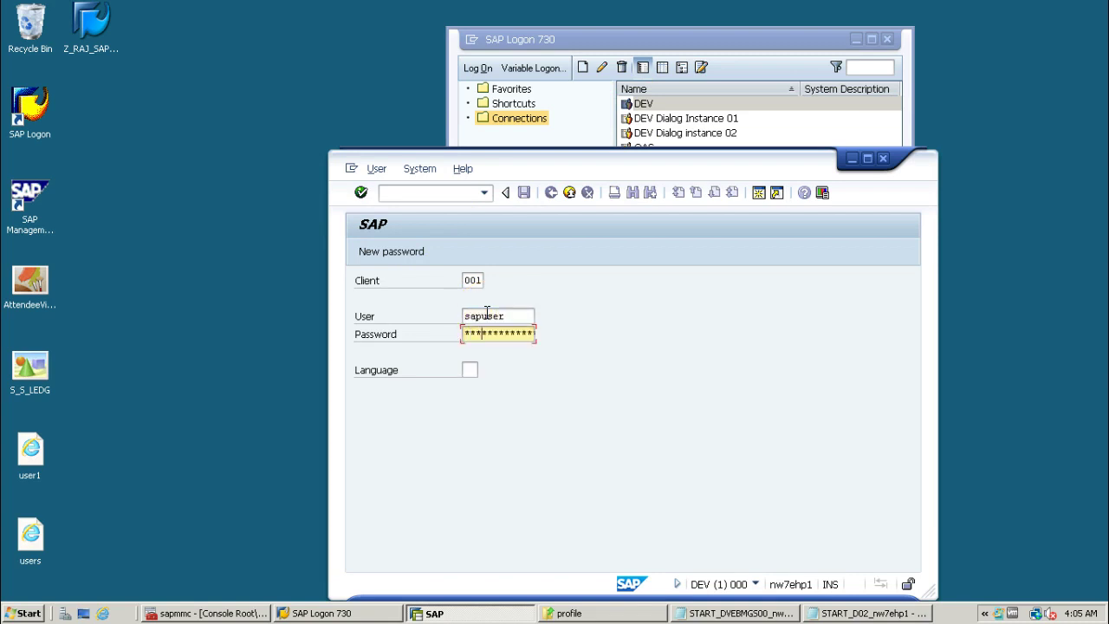
key(Return)
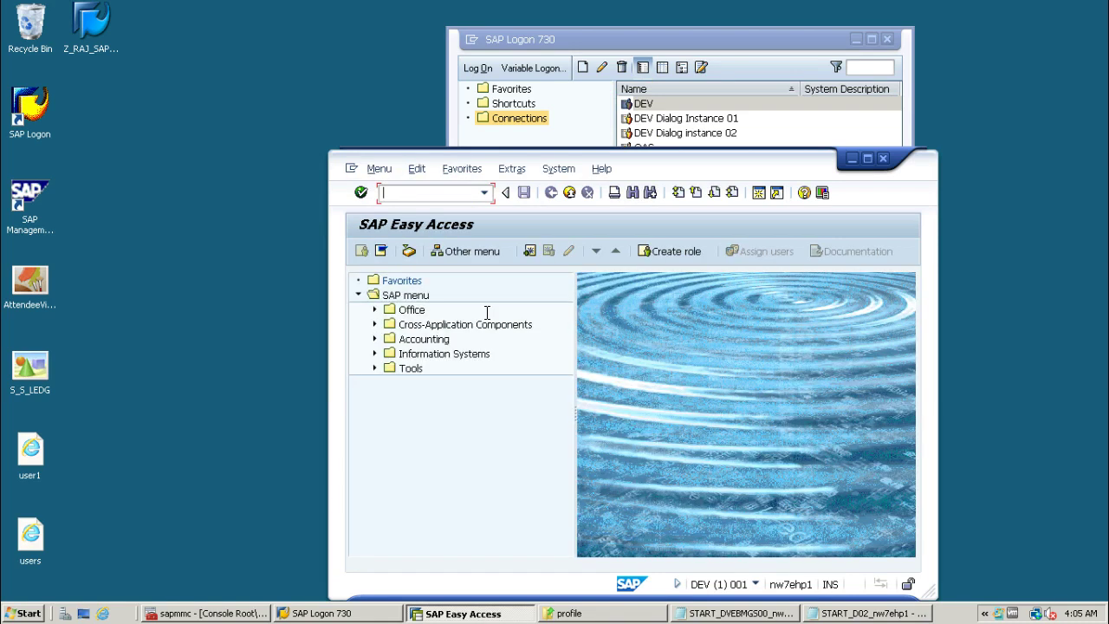
Maximize the SAP Easy Access window and start transaction rz10 for profile maintenance
double_click(715, 157)
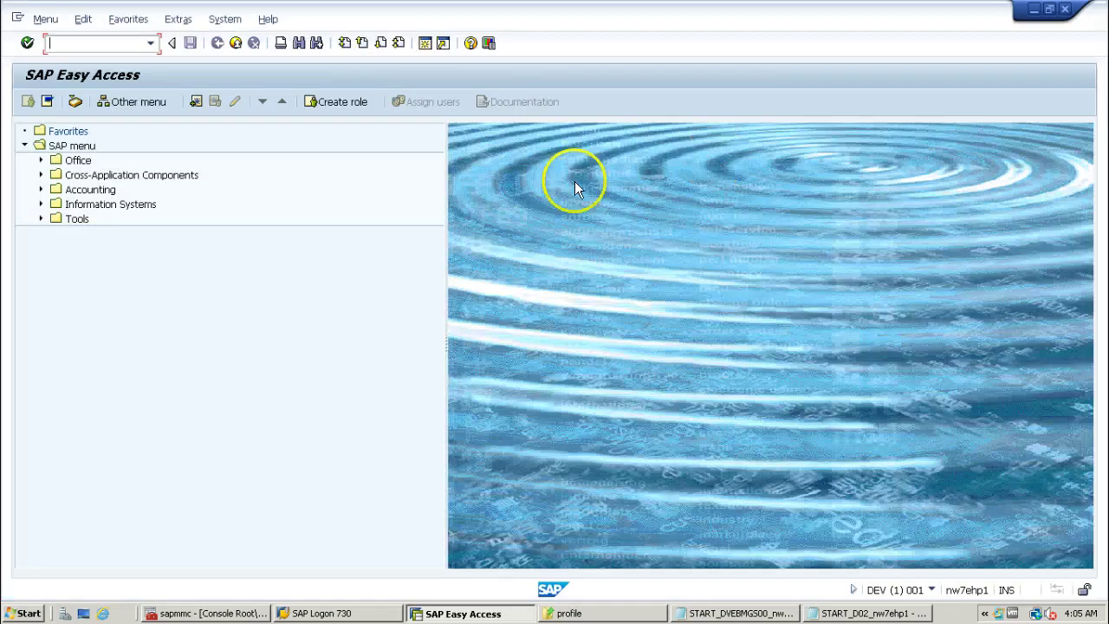
text(r)
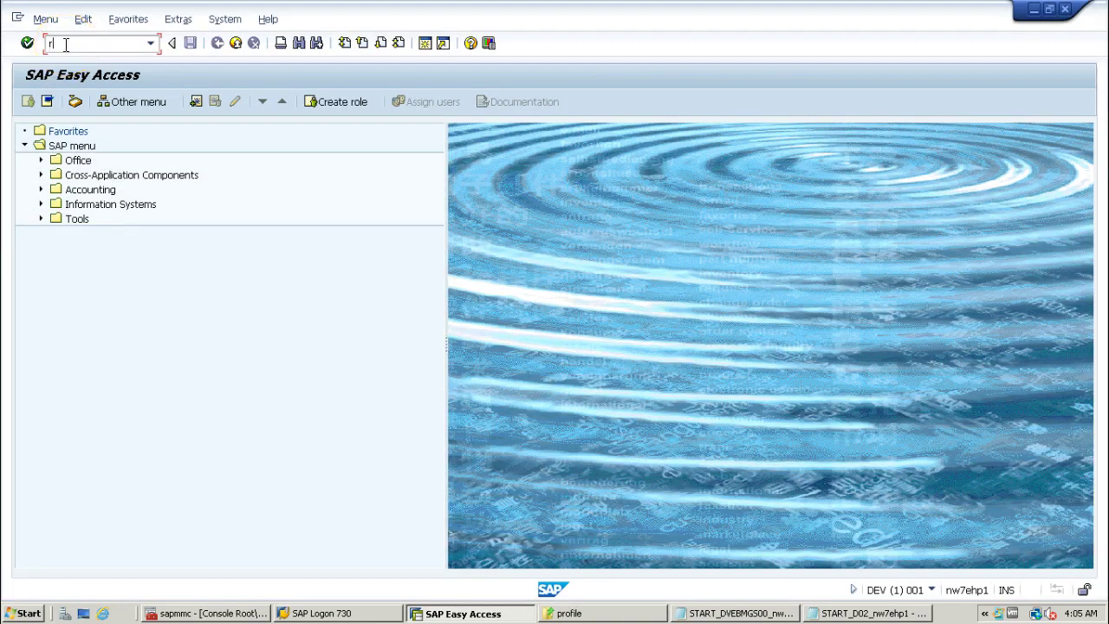
text(z10)
key(Return)
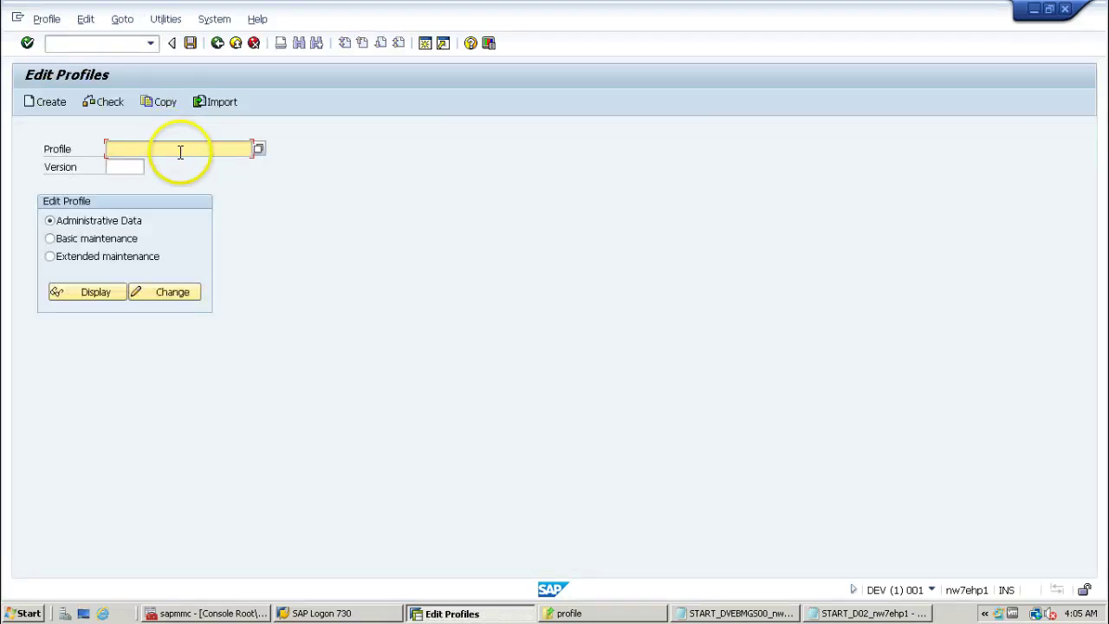
List the available profiles and compare the instance and start profiles of D01, D02 and DVEBMGS00
click(258, 149)
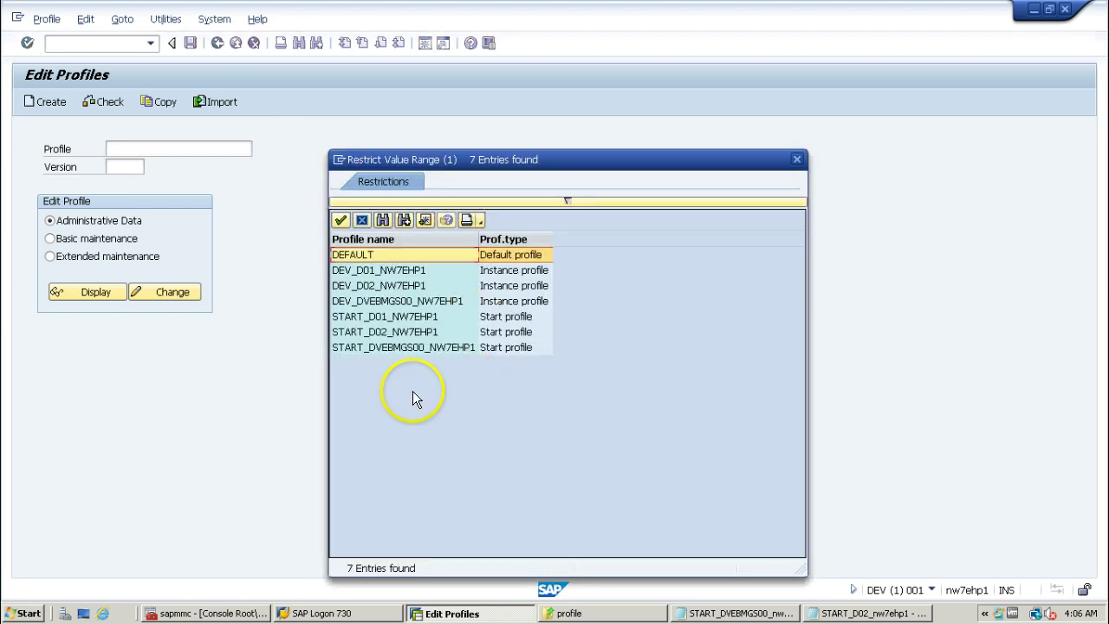
click(338, 347)
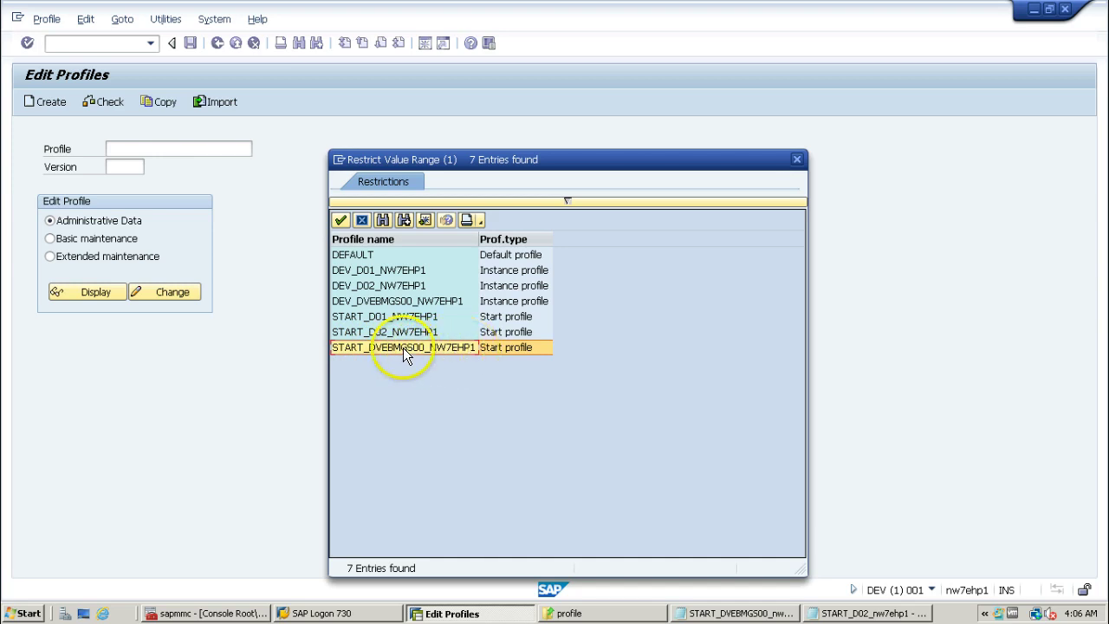
click(362, 305)
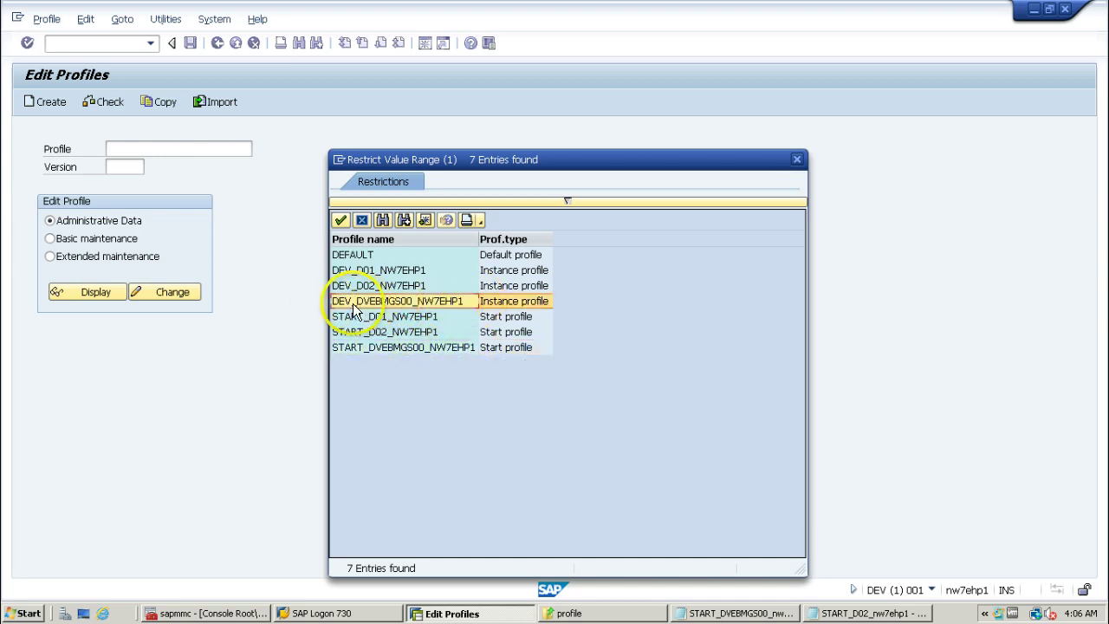
click(381, 350)
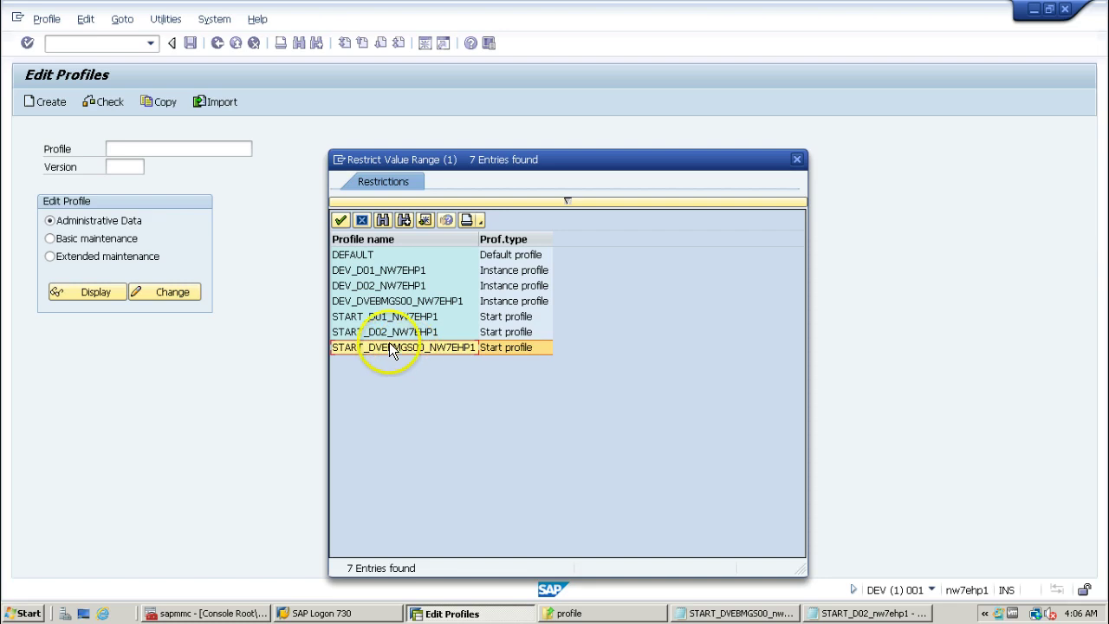
click(341, 304)
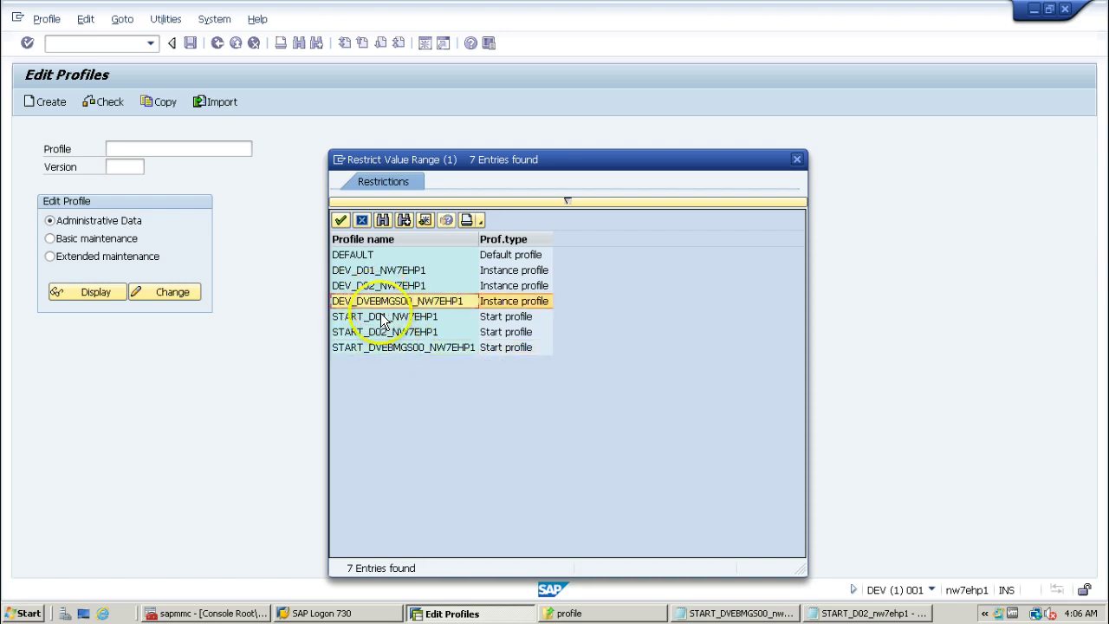
click(380, 349)
click(375, 329)
click(378, 317)
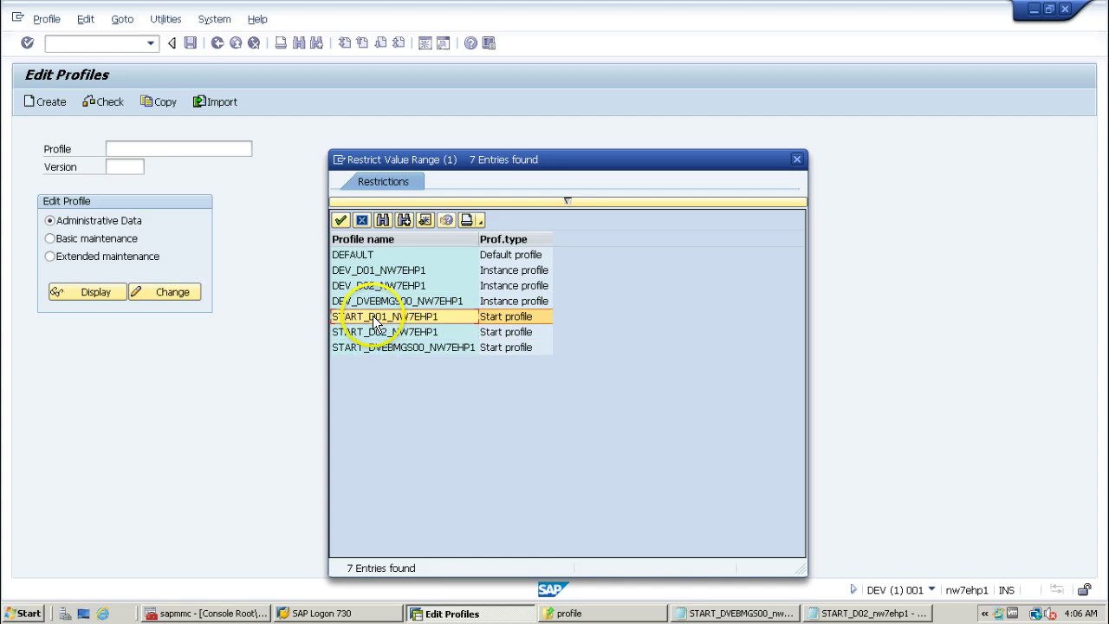
click(372, 346)
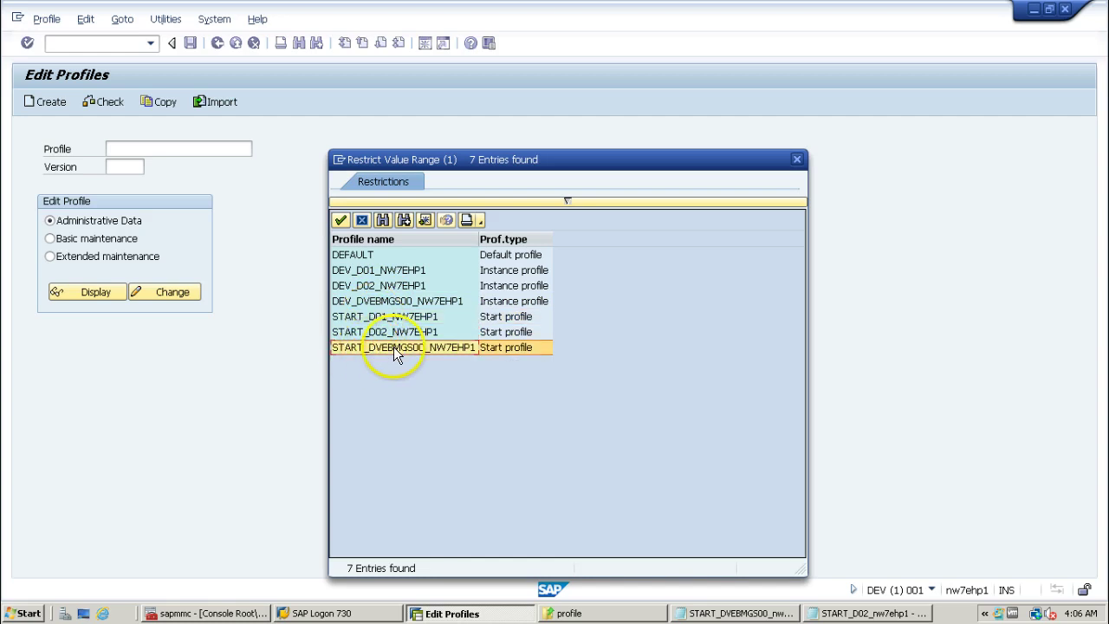
click(365, 332)
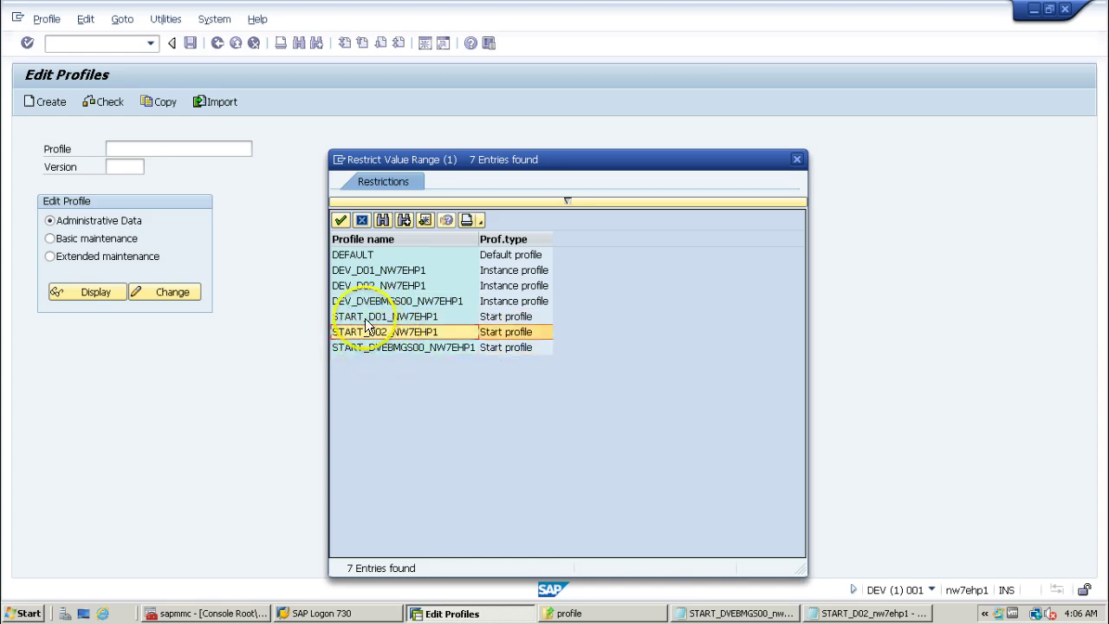
click(389, 318)
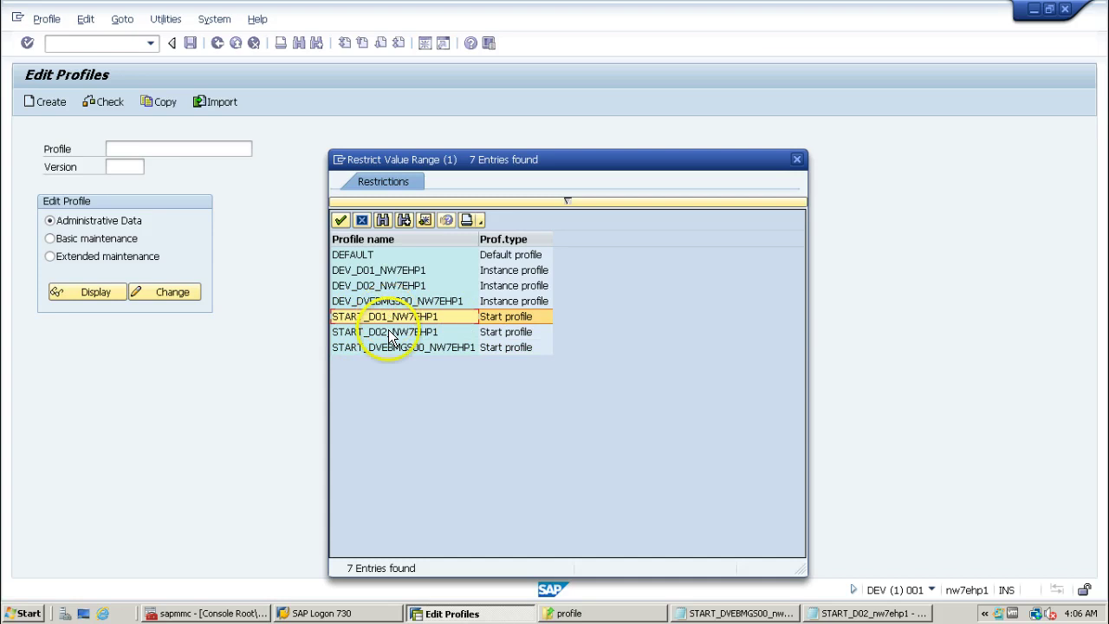
click(346, 351)
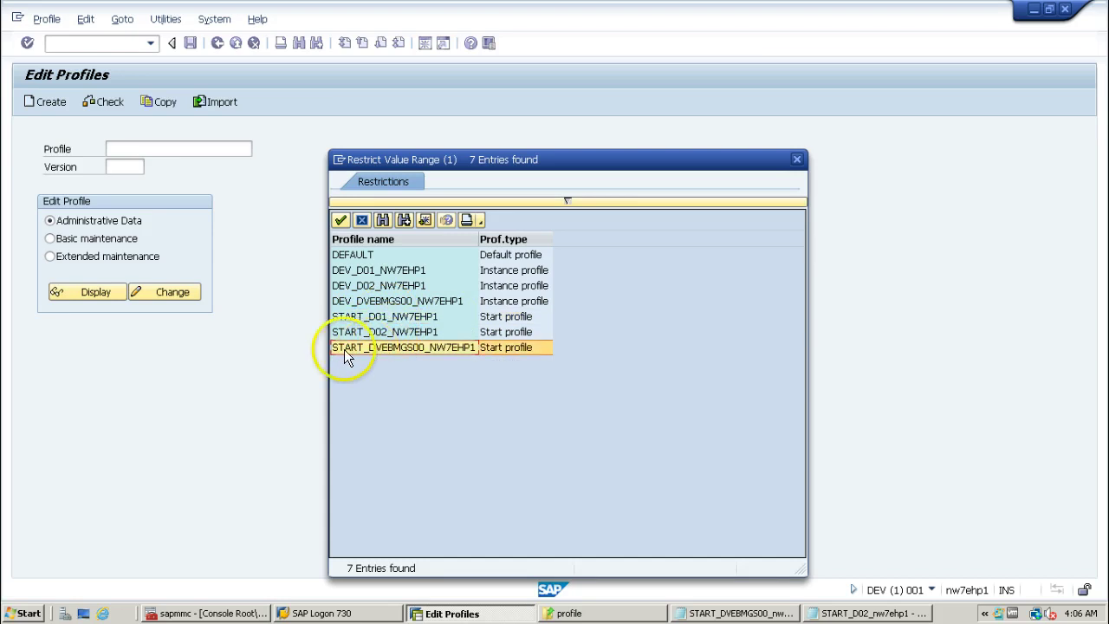
Choose start profile START_DVEBMGS00_NW7EHP1, display its administrative data, and inspect the operating system file path
double_click(404, 348)
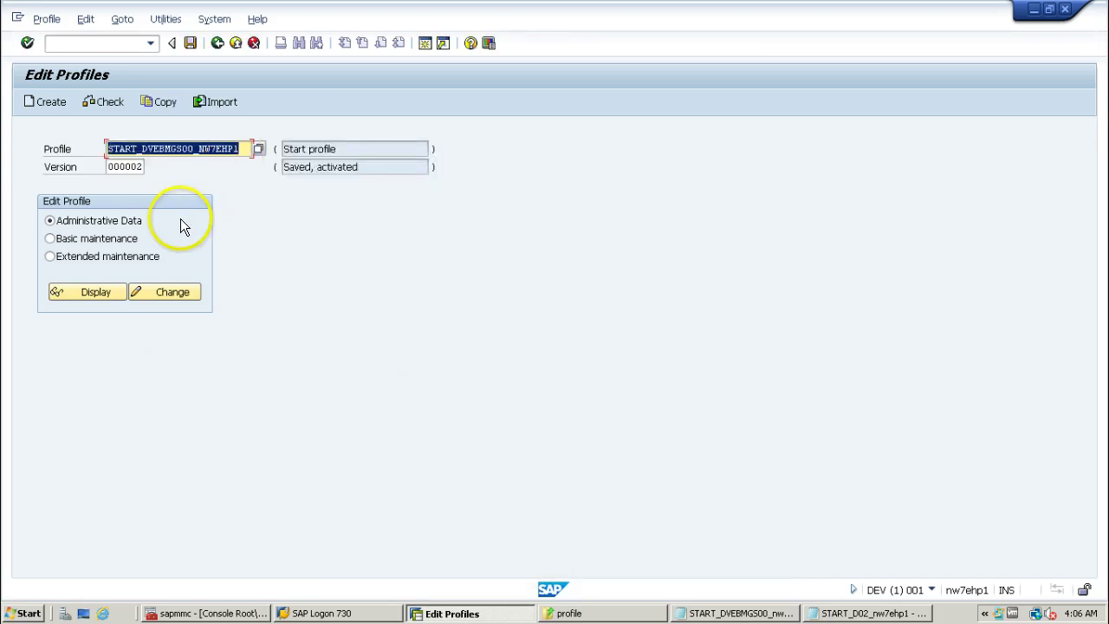
click(93, 292)
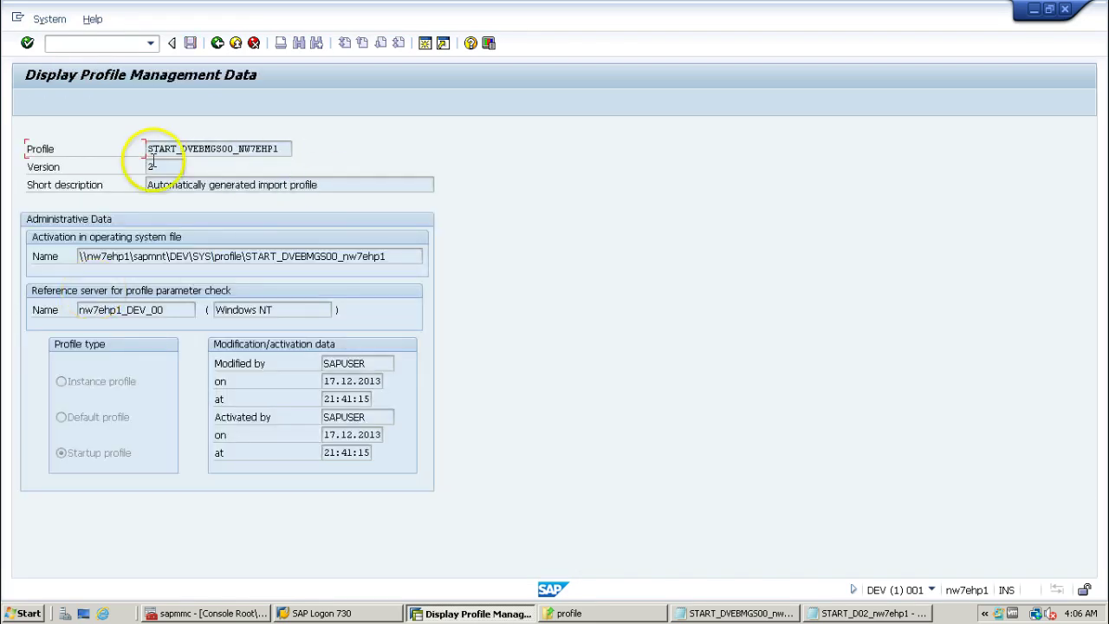
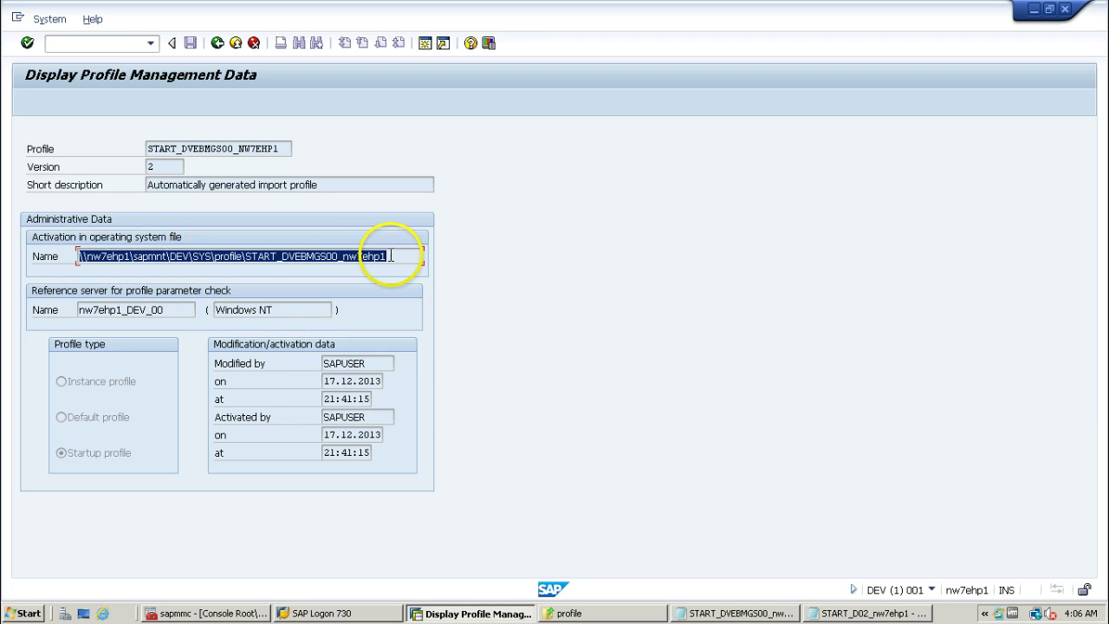
click(392, 256)
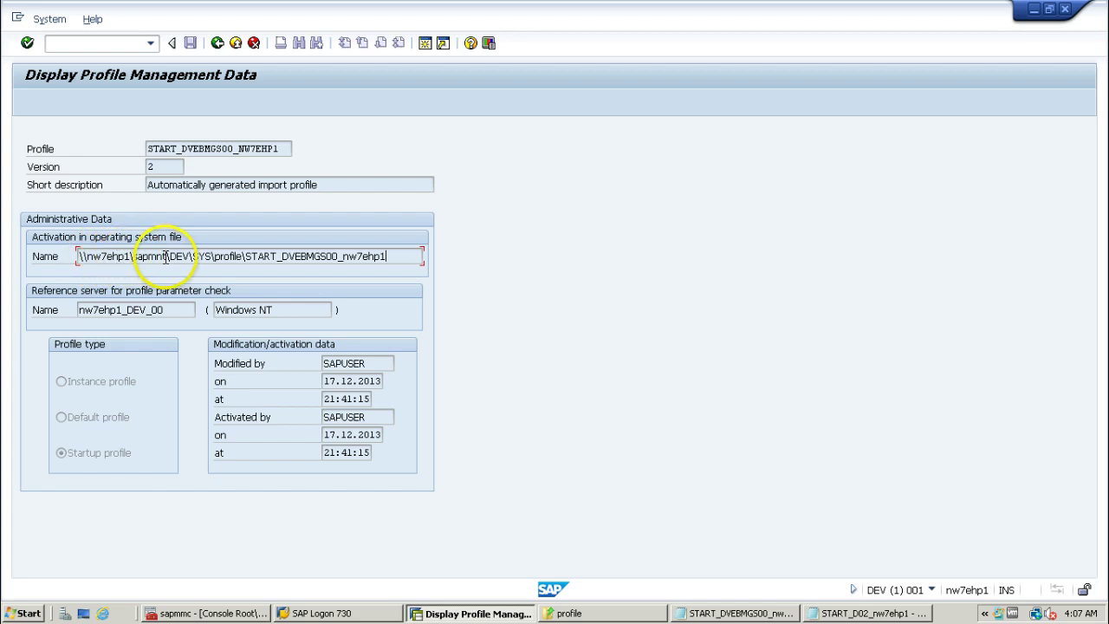
Switch to the Windows Explorer window, browse to C:\usr, and display the properties of the sap folder
click(592, 613)
click(399, 141)
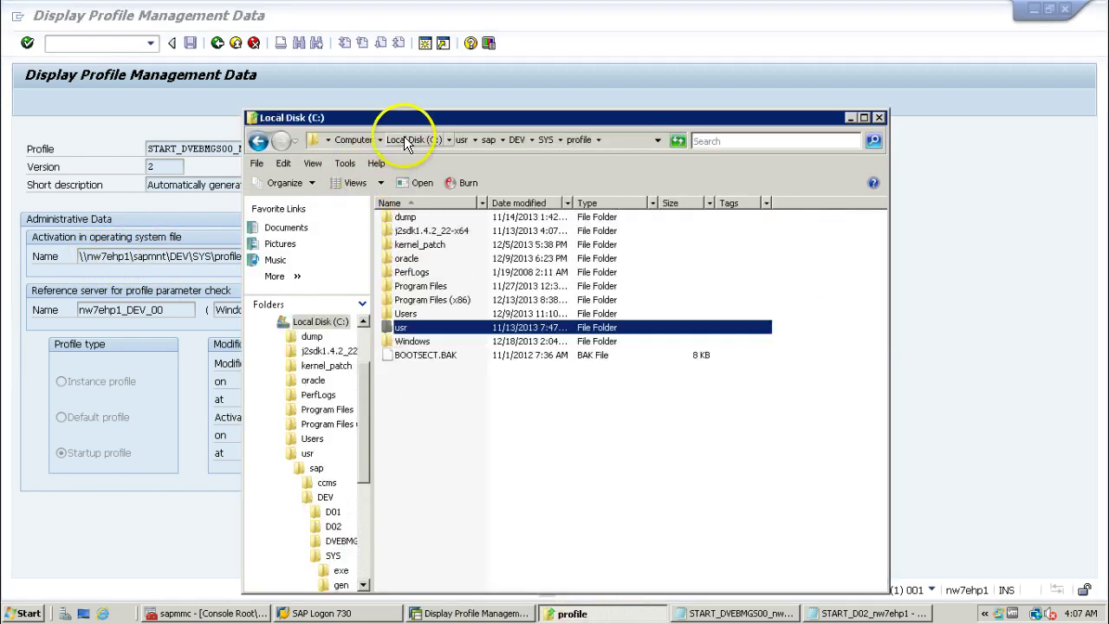
double_click(399, 321)
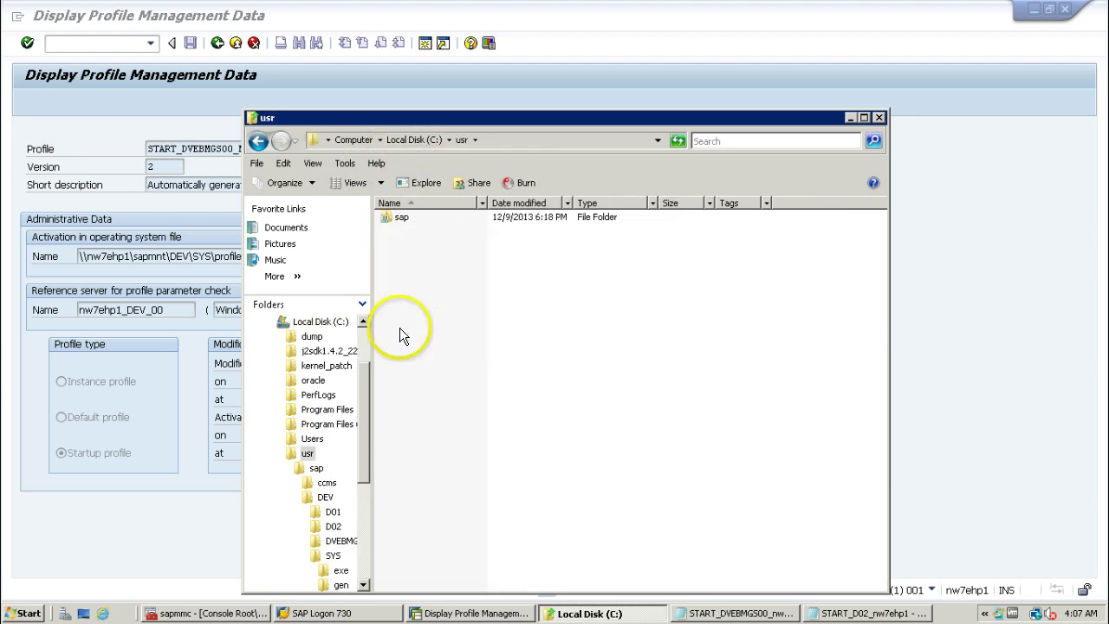
click(396, 217)
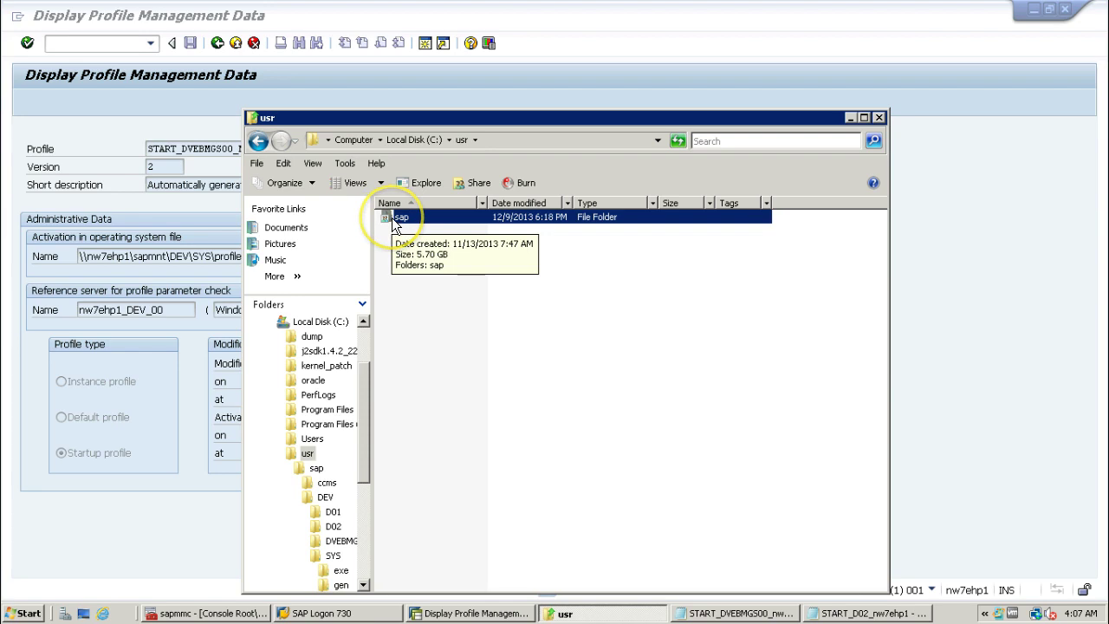
right_click(396, 225)
click(444, 405)
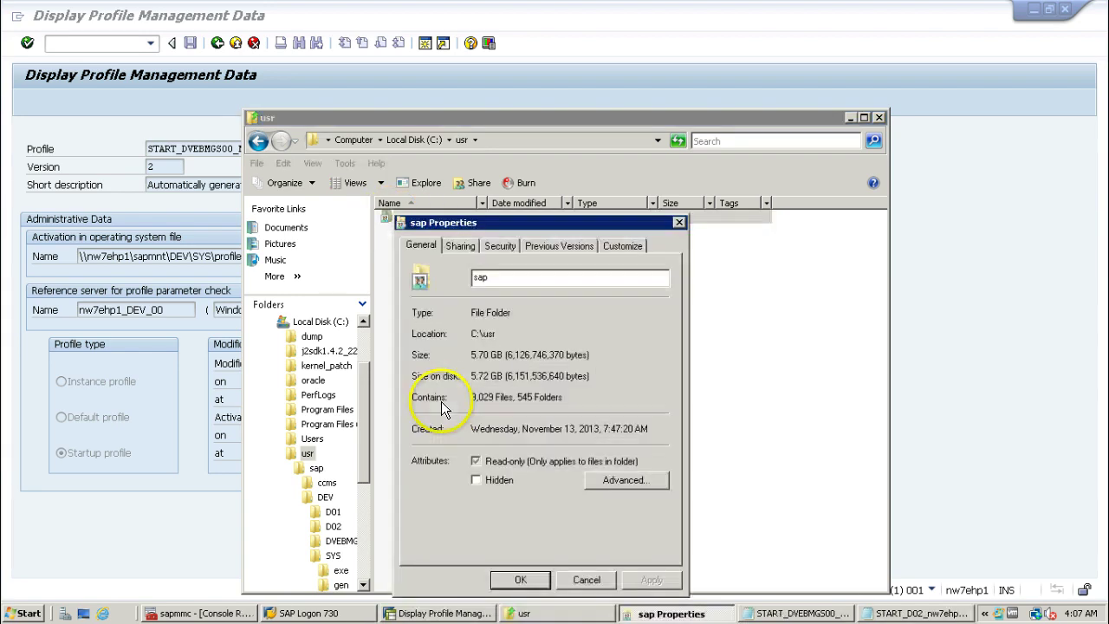
Check the sap folder's advanced sharing settings for the sapmnt share, then dismiss the dialogs and close the Explorer window
click(462, 246)
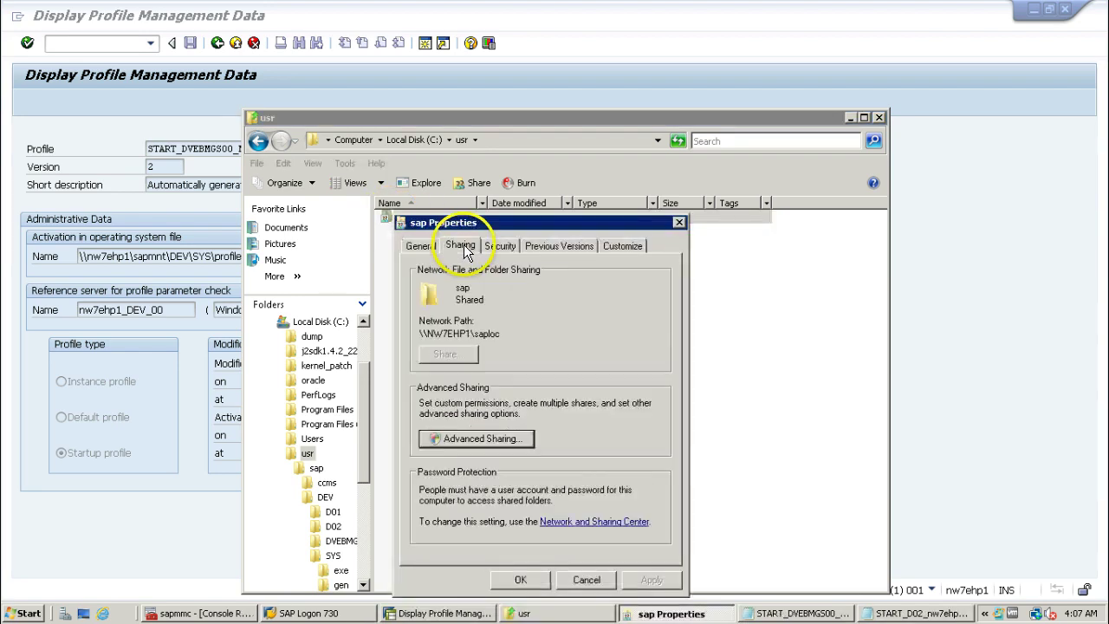
click(483, 437)
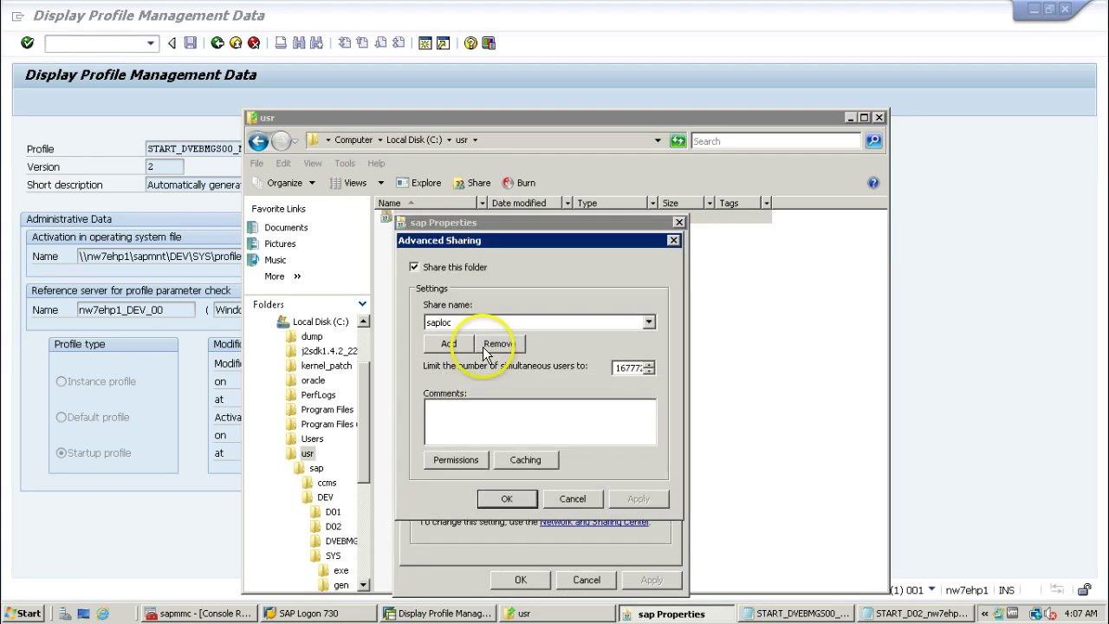
click(483, 323)
click(447, 343)
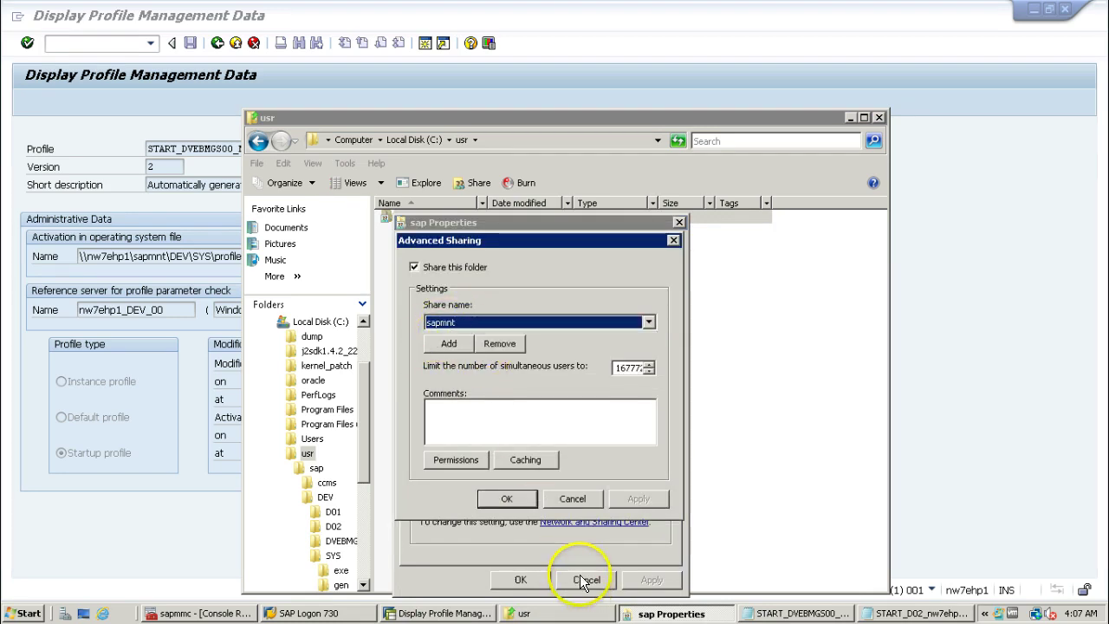
click(571, 498)
click(520, 579)
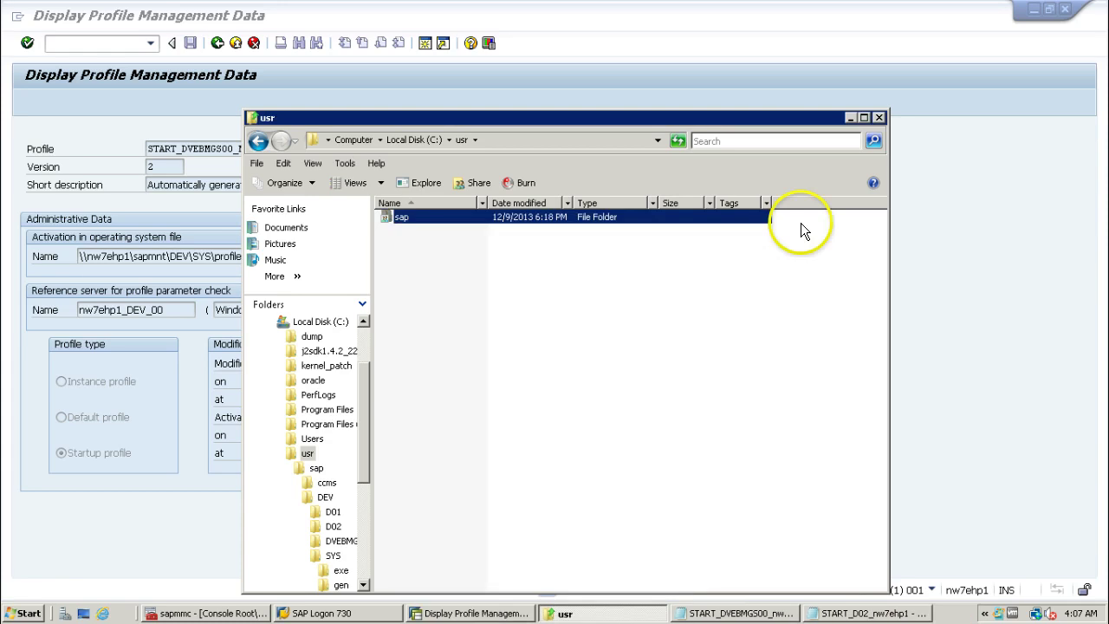
click(878, 117)
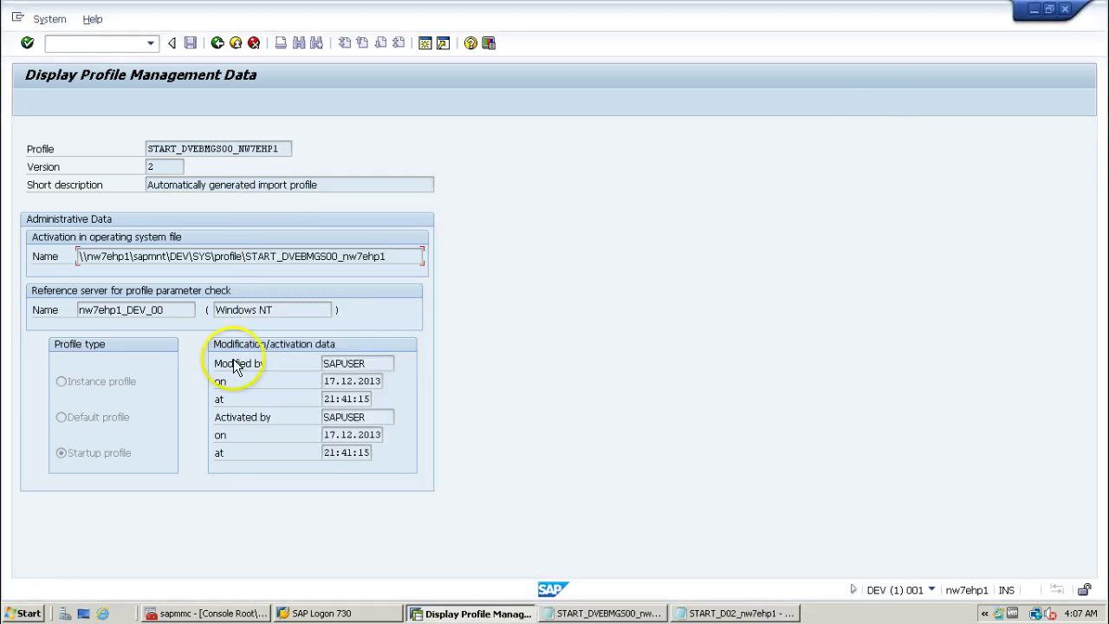
Enter the network path \\NW7EHP1\sapmnt in the Windows Run dialog
click(21, 615)
click(236, 468)
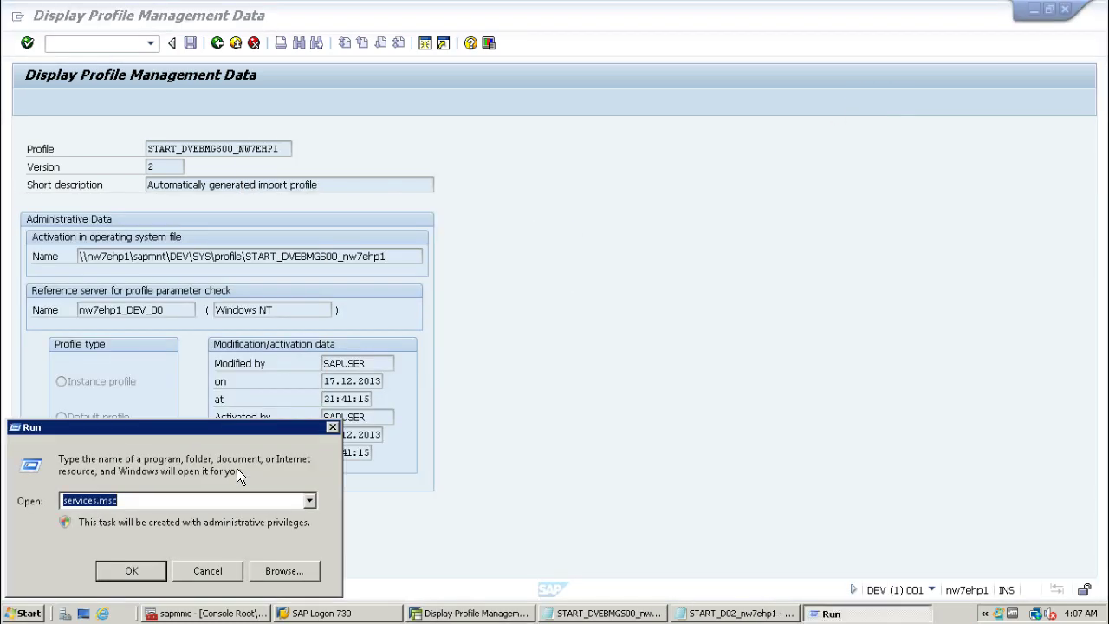
text(\\)
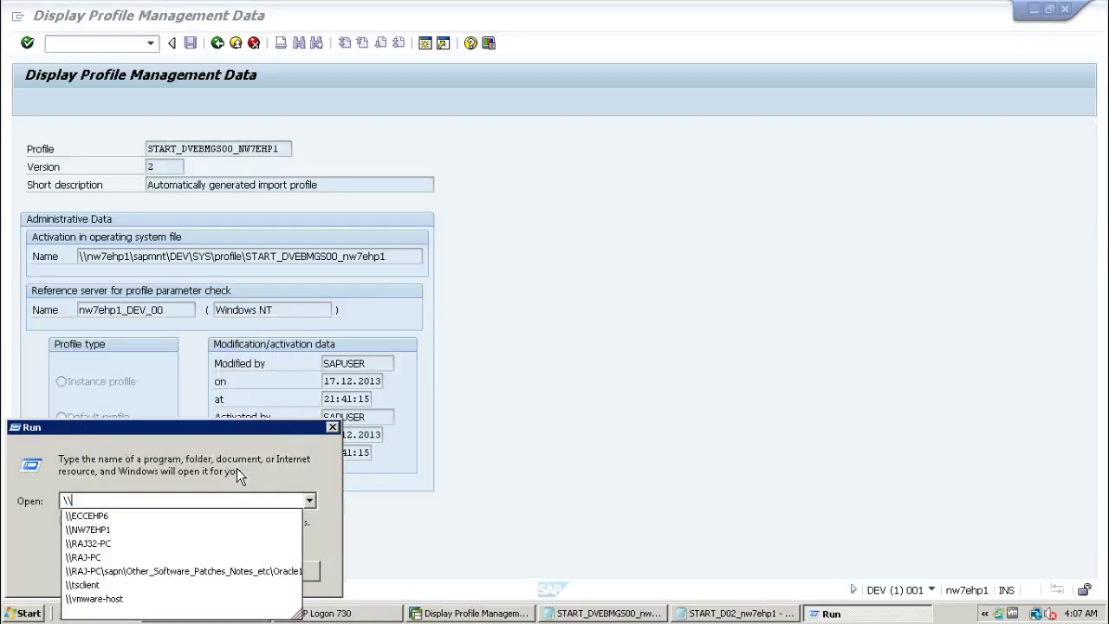
text(nw7)
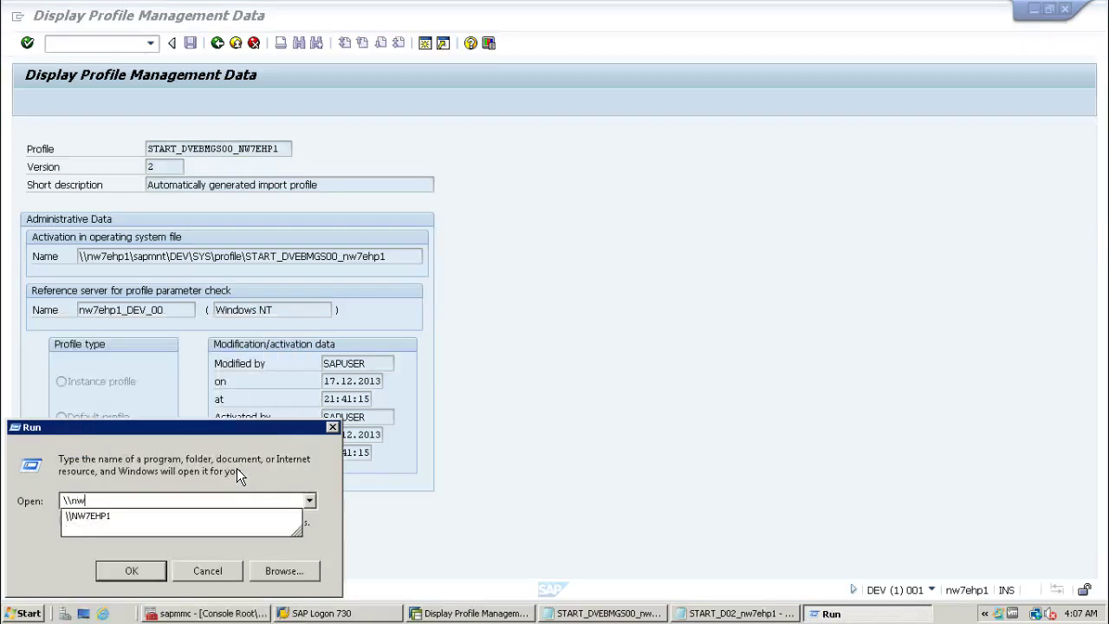
key(Down)
text(\)
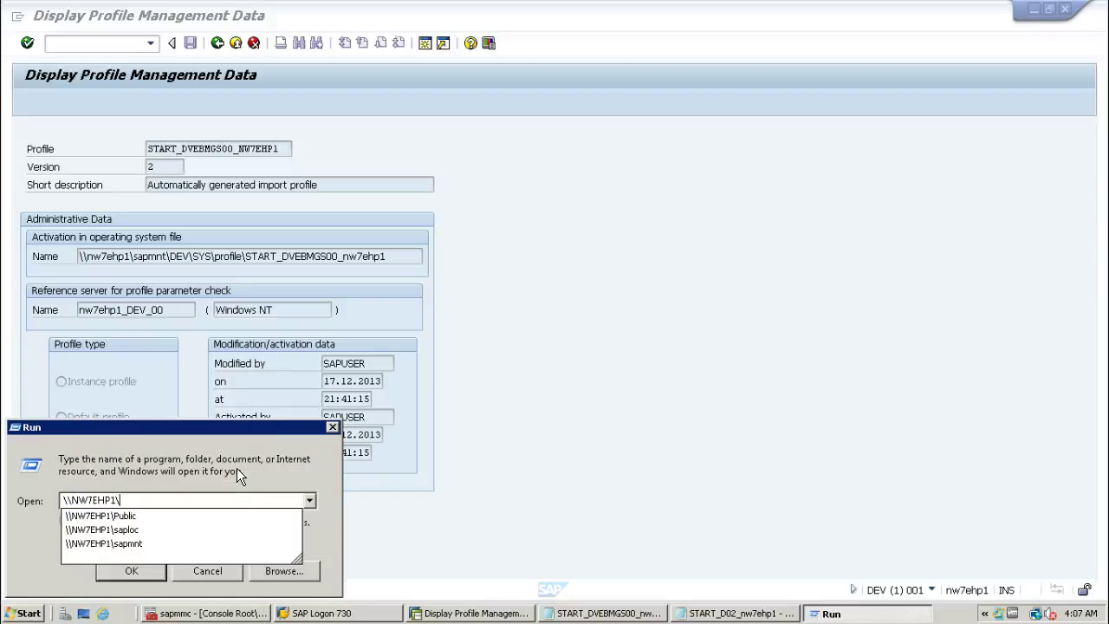
text(sapm)
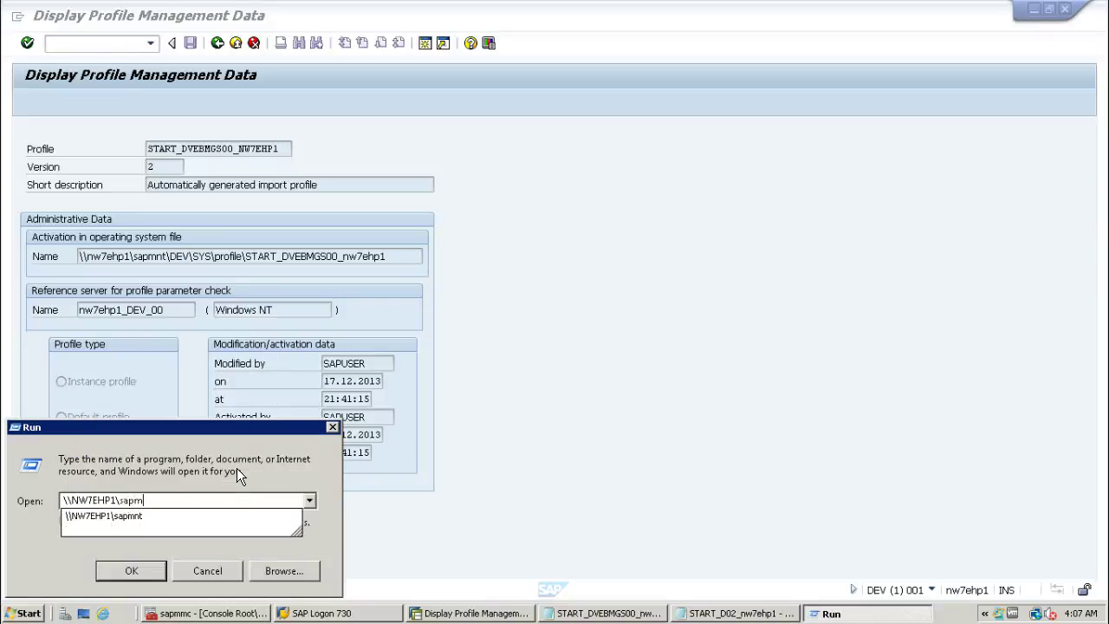
key(Down)
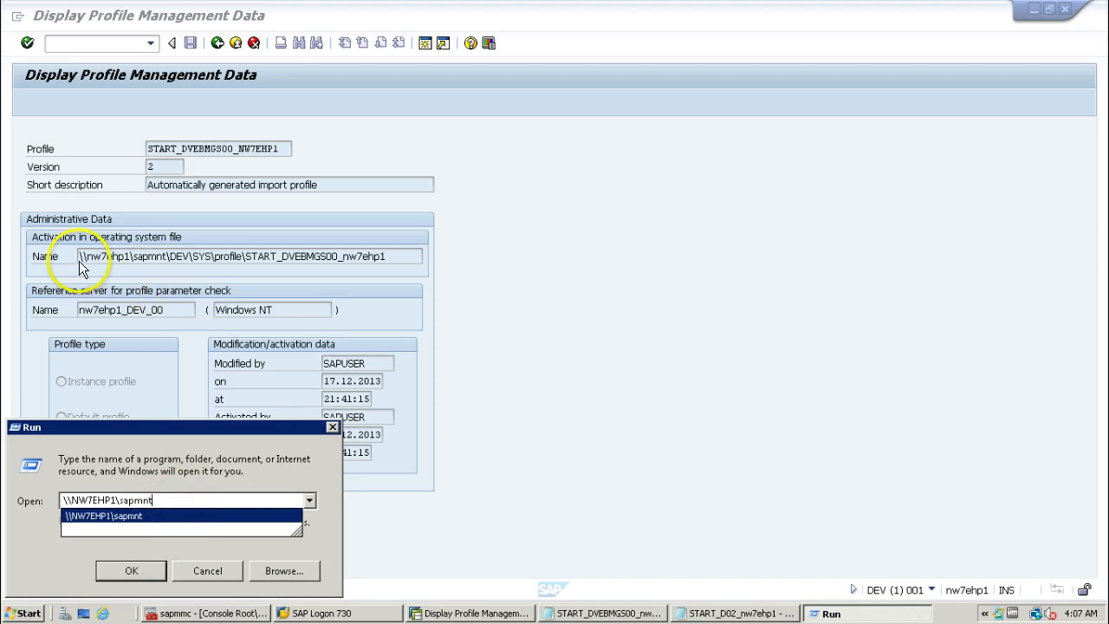
Return to the profile management data and examine the sapmnt, DEV and profile parts of the activation file path
drag(79, 257, 396, 250)
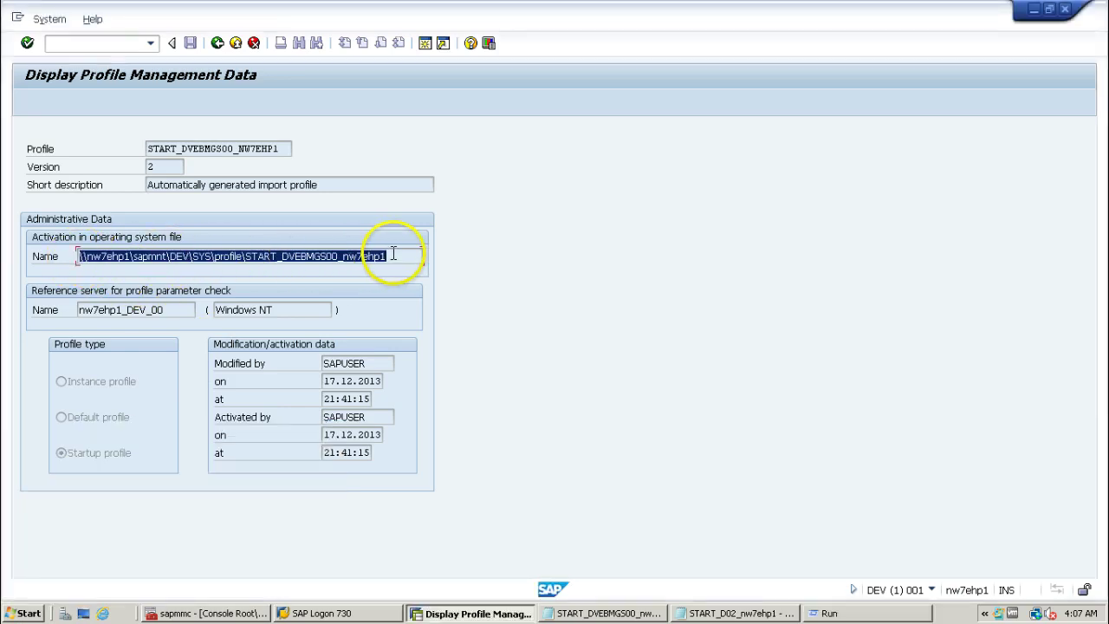
click(181, 269)
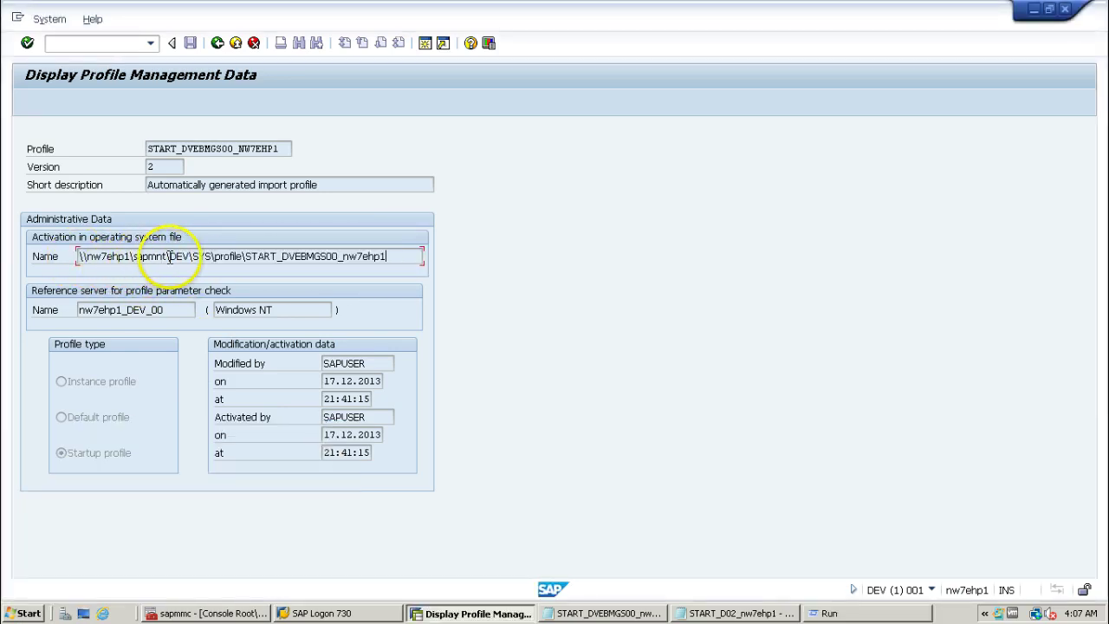
click(246, 257)
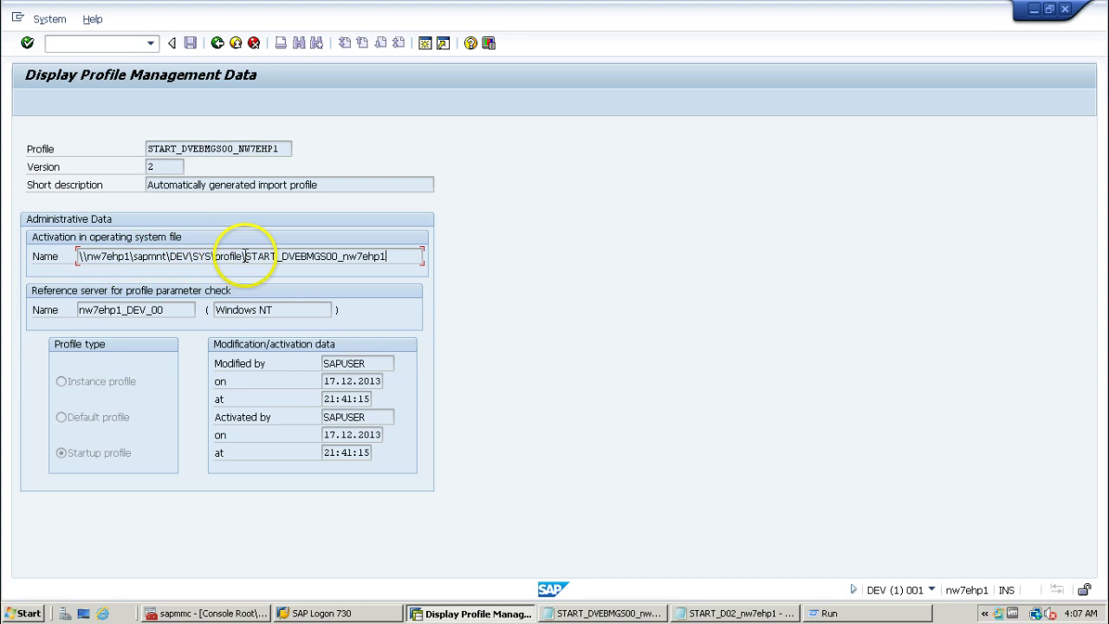
Check the profile file name in the activation path and display the basic maintenance values of START_DVEBMGS00_NW7EHP1
drag(264, 256, 387, 256)
click(390, 256)
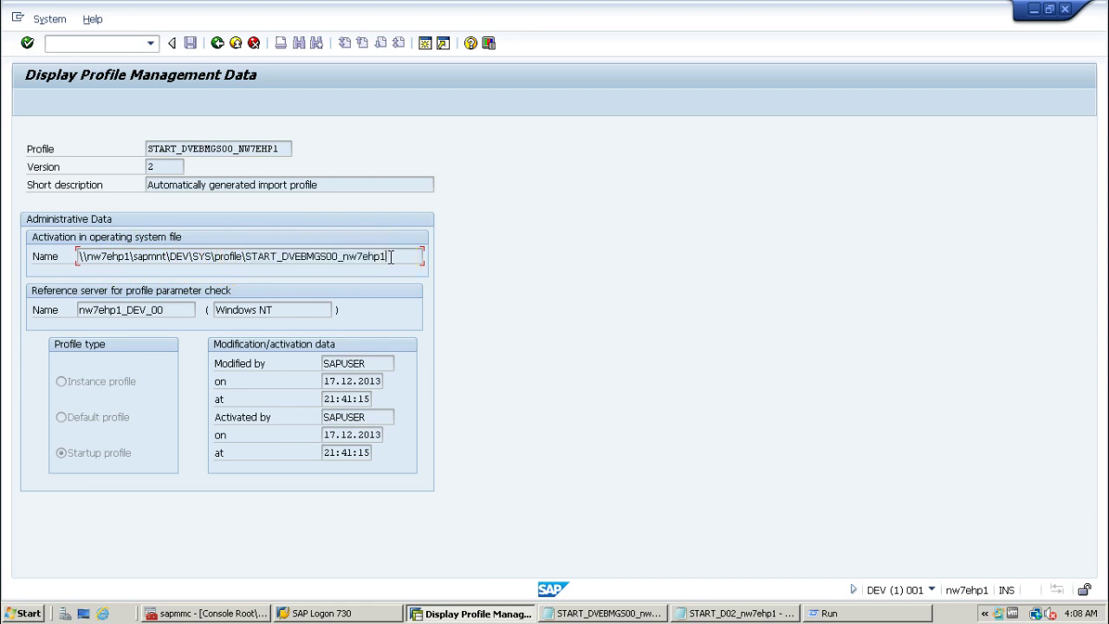
click(217, 43)
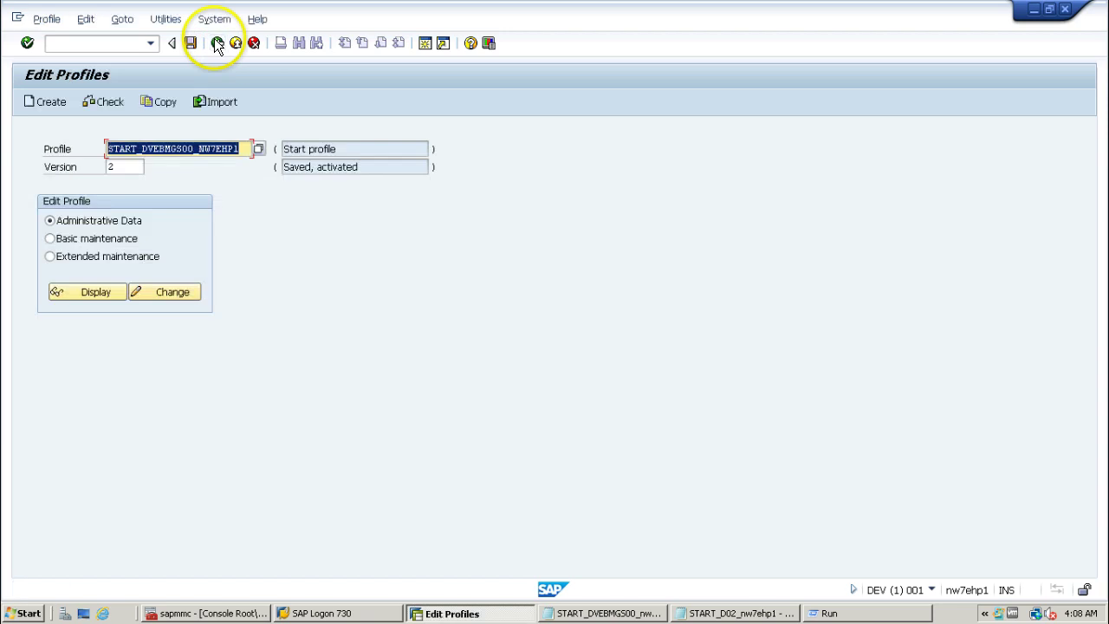
click(51, 239)
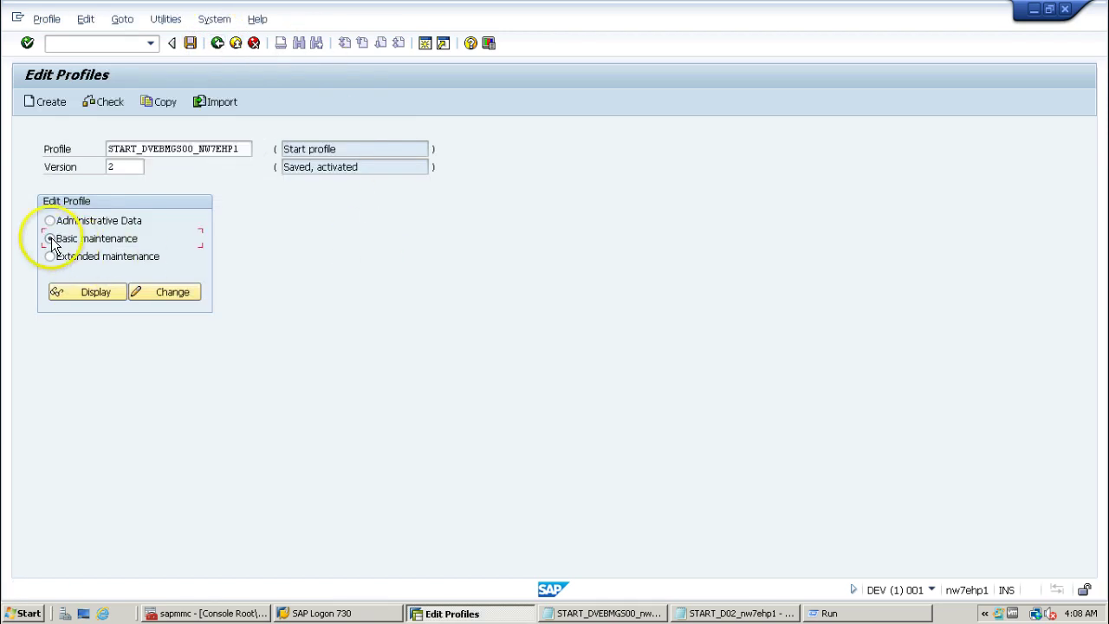
click(90, 292)
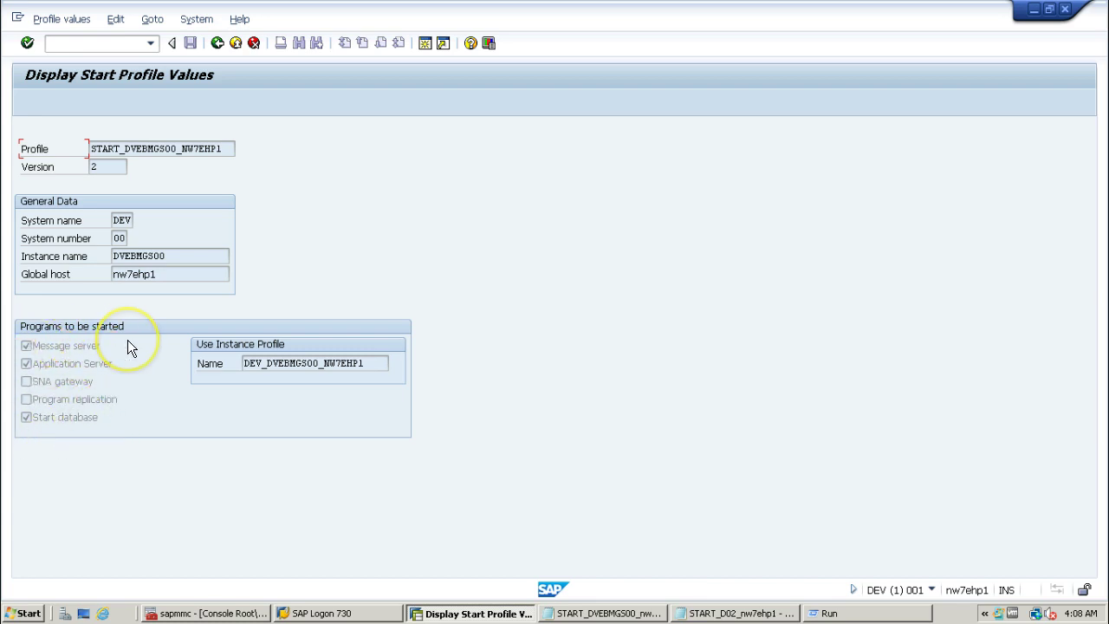
Return to the profile selection and try to display the basic maintenance values of the START_D02_NW7EHP1 profile
click(217, 44)
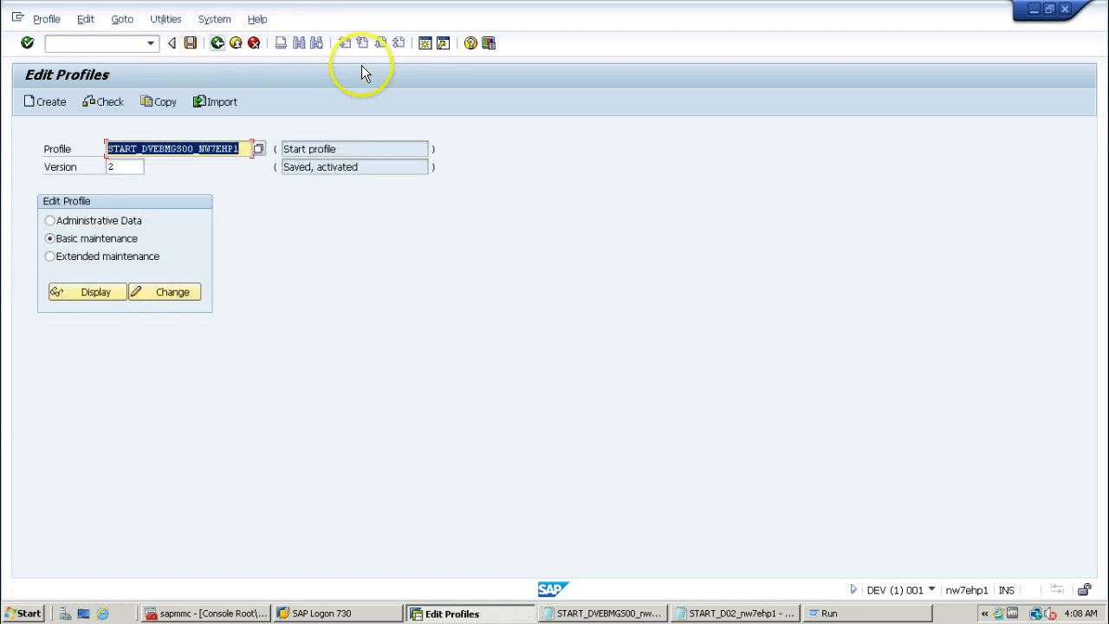
click(257, 149)
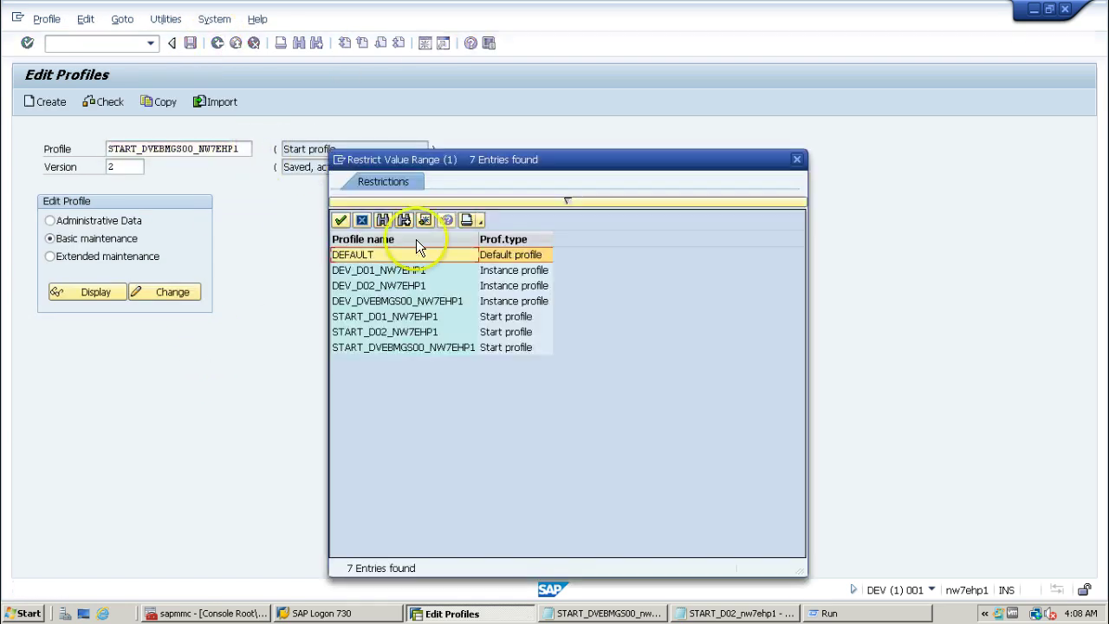
double_click(367, 333)
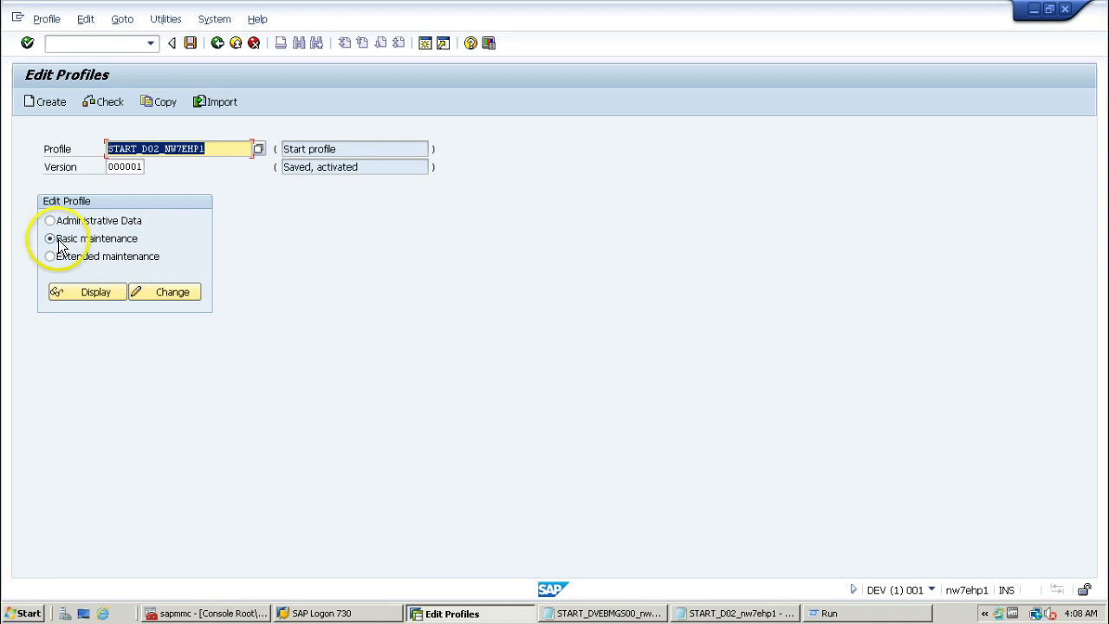
click(87, 295)
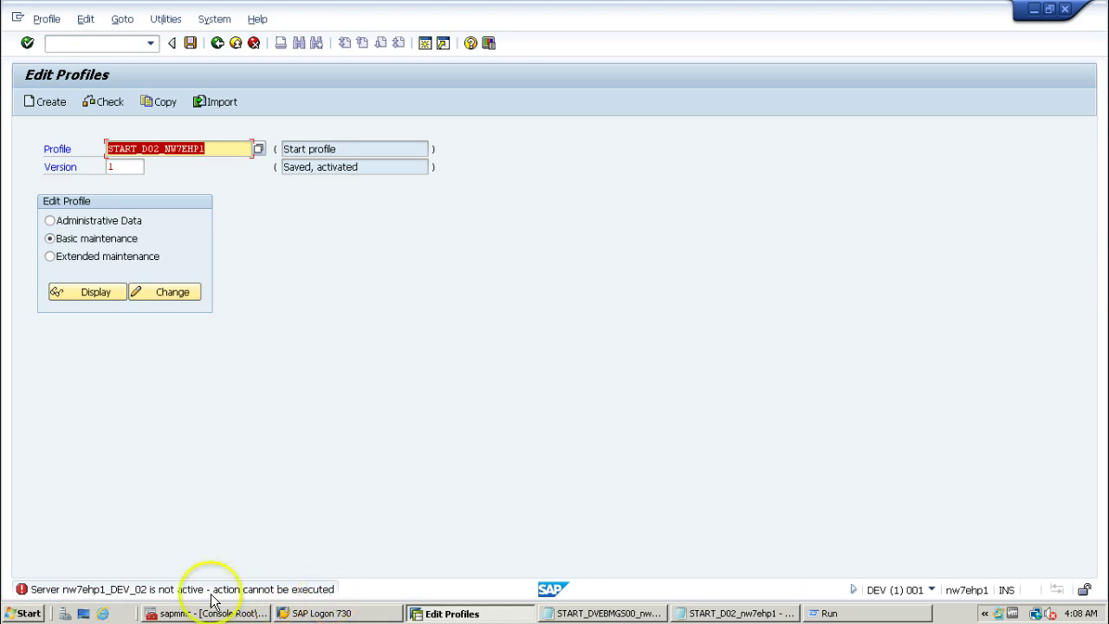
Choose the START_D01_NW7EHP1 profile and display its basic maintenance values
click(259, 149)
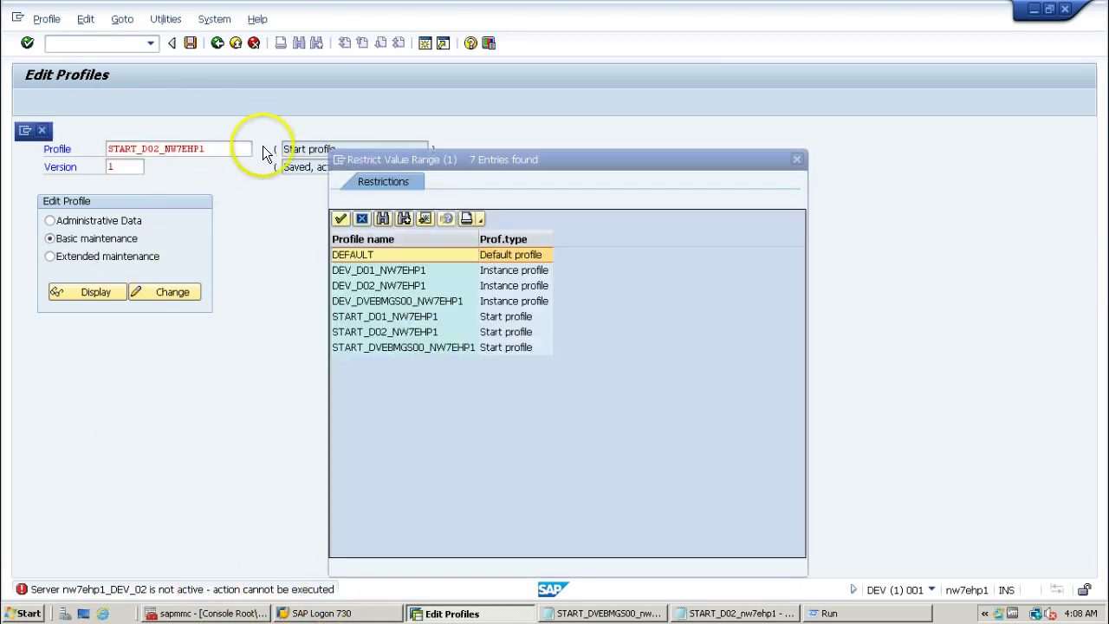
double_click(365, 318)
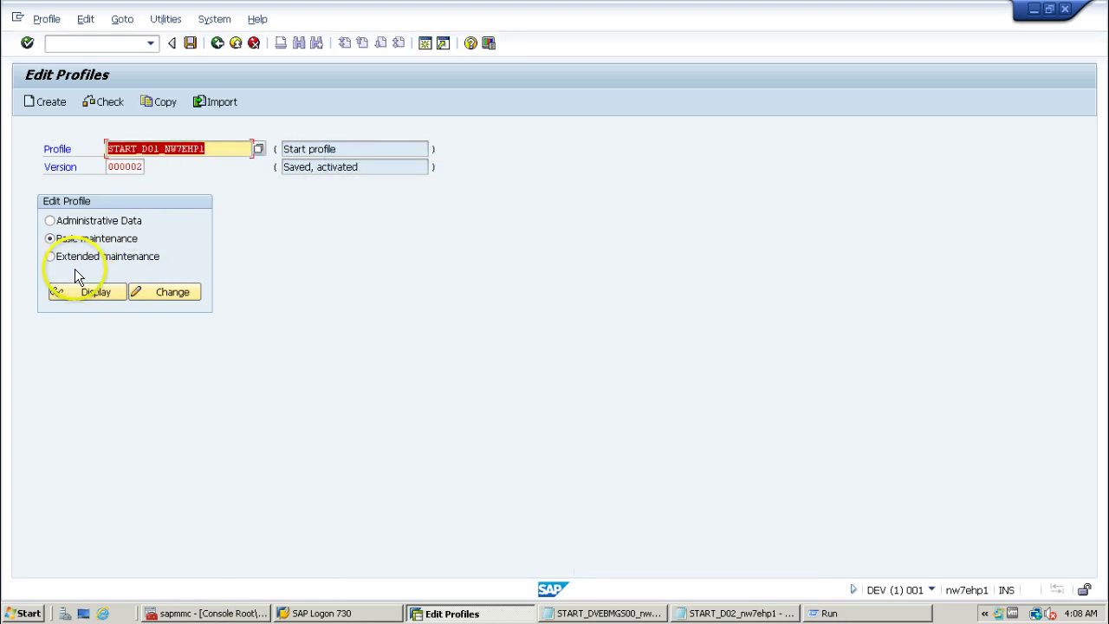
click(90, 292)
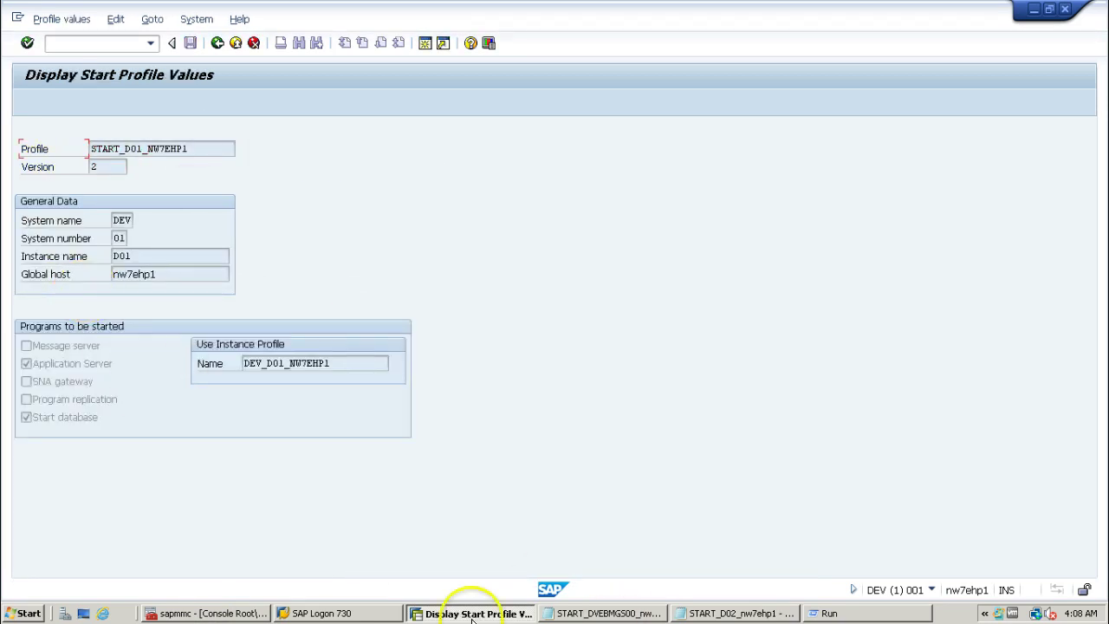
Switch to the SAP Management Console, check the DEV instance nw7ehp1 2, and return to the displayed start profile values
click(212, 612)
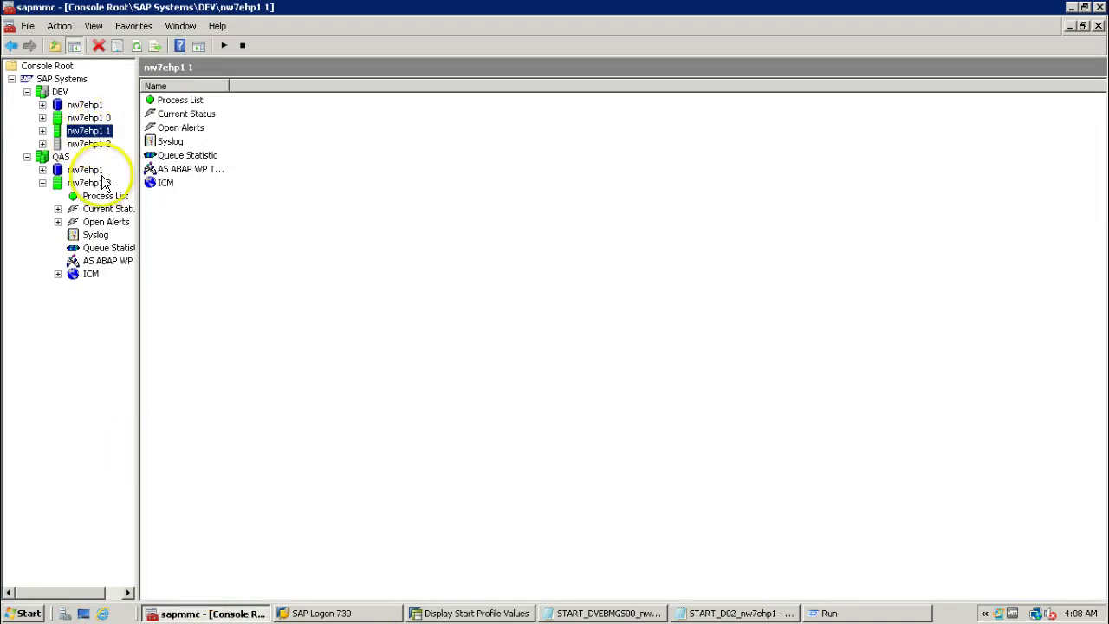
click(90, 145)
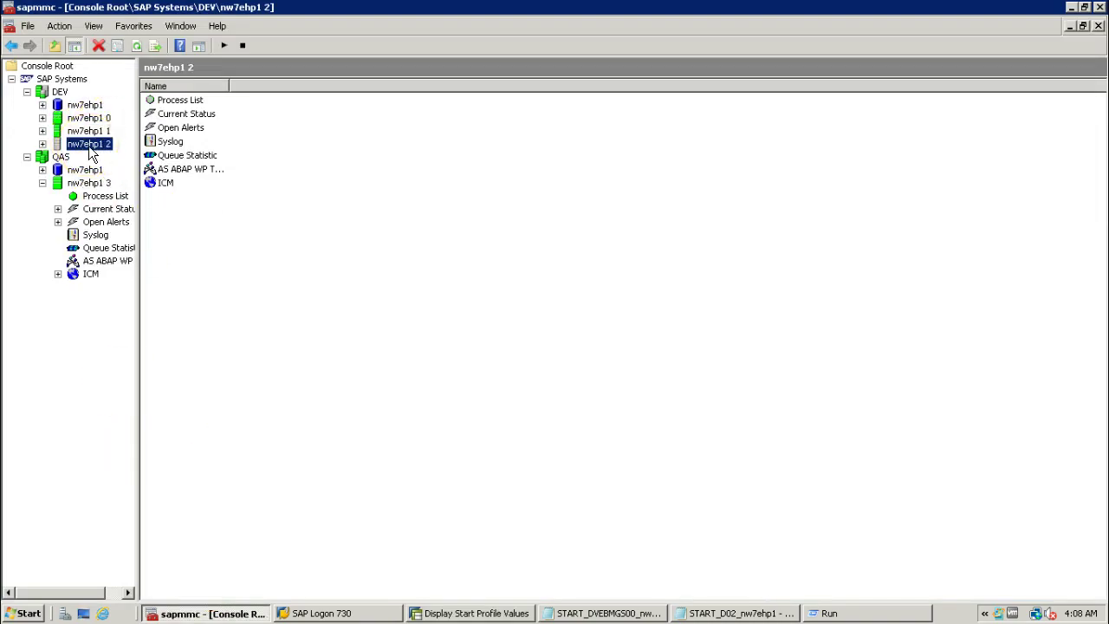
click(94, 147)
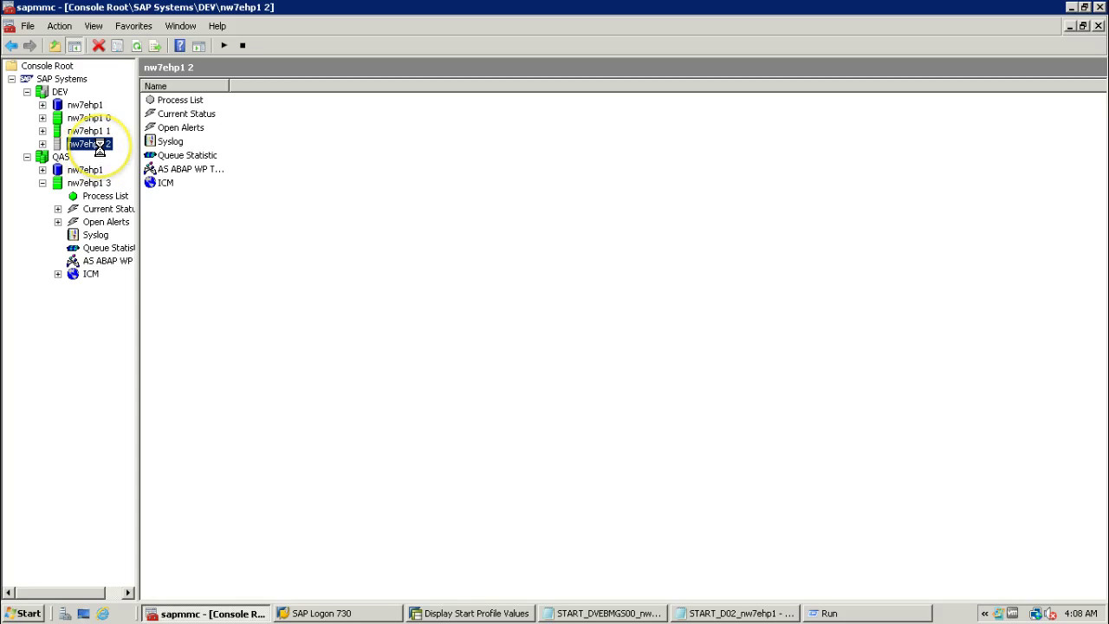
right_click(99, 149)
click(112, 154)
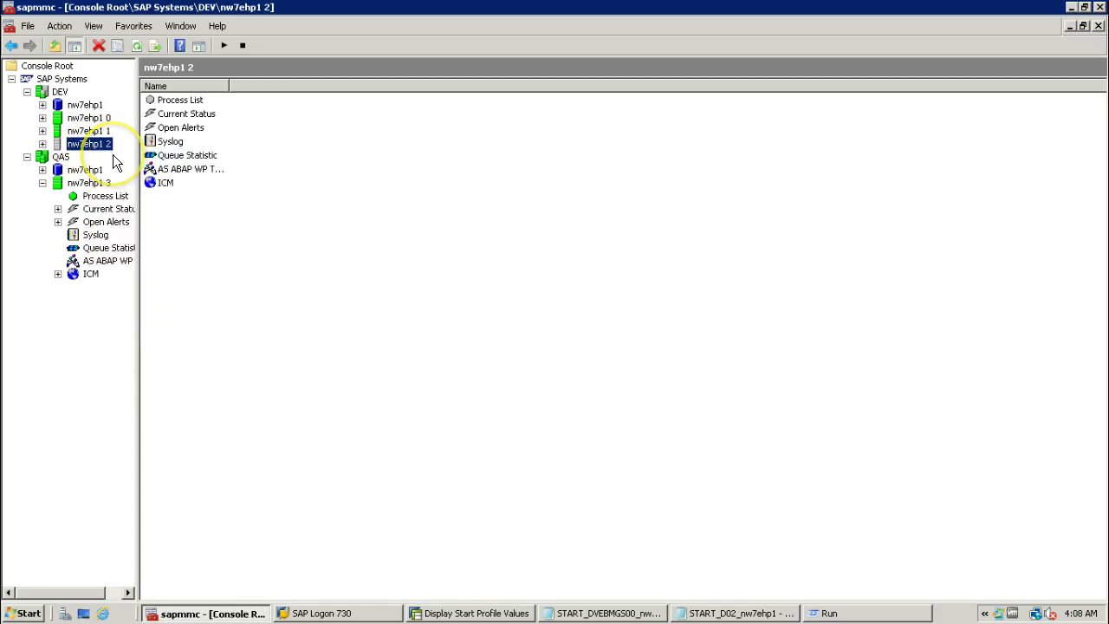
click(257, 611)
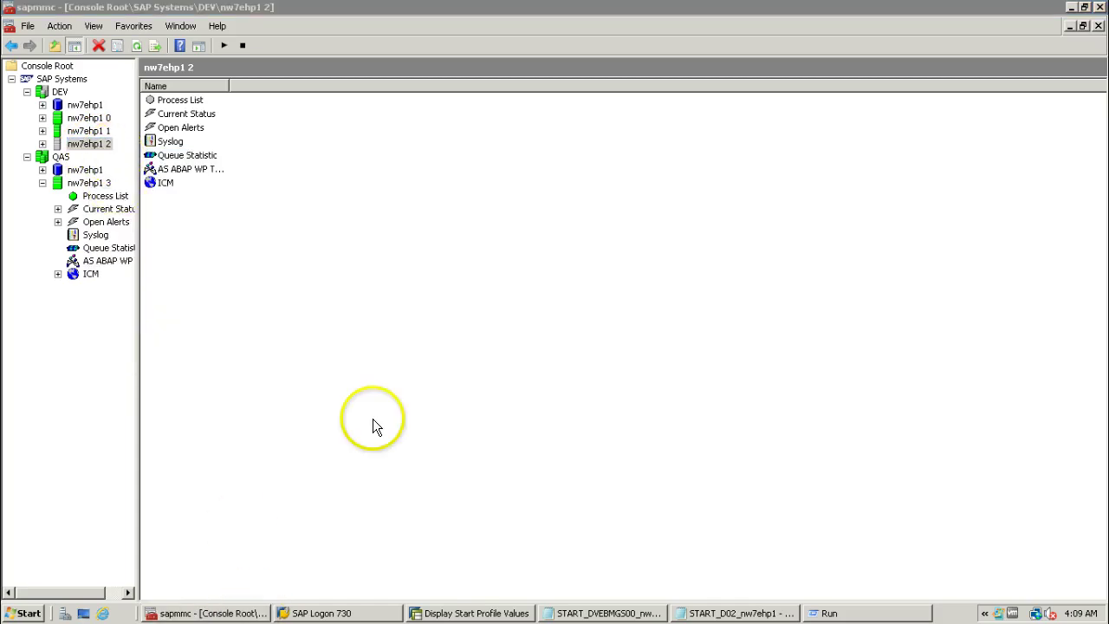
click(1071, 7)
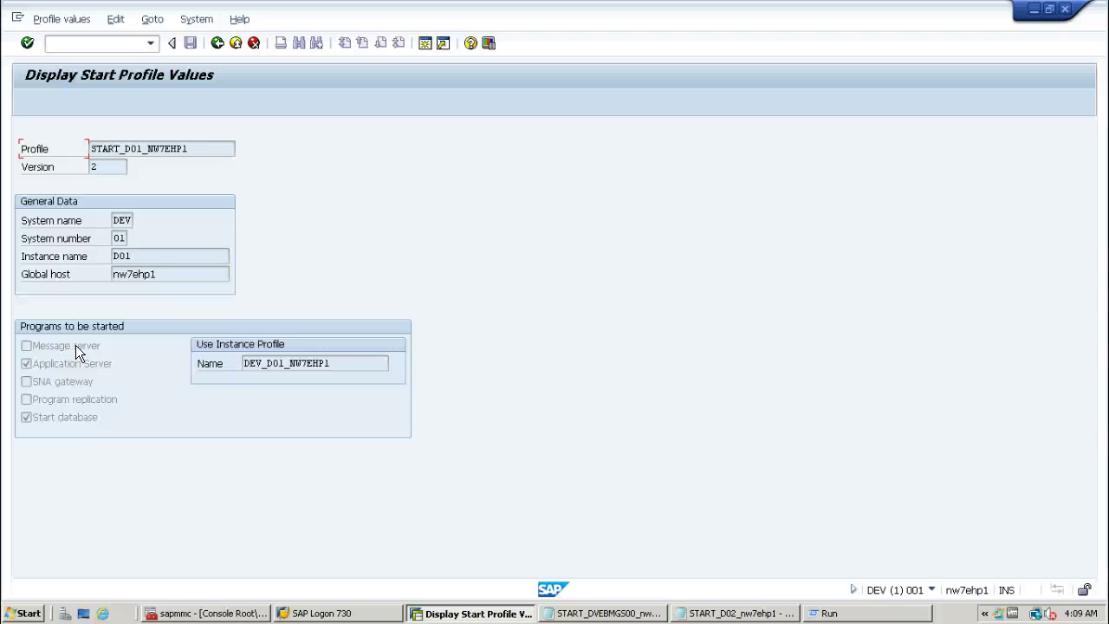
Return to the profile selection, choose START_DVEBMGS00_NW7EHP1, and display the profile in extended maintenance
click(217, 43)
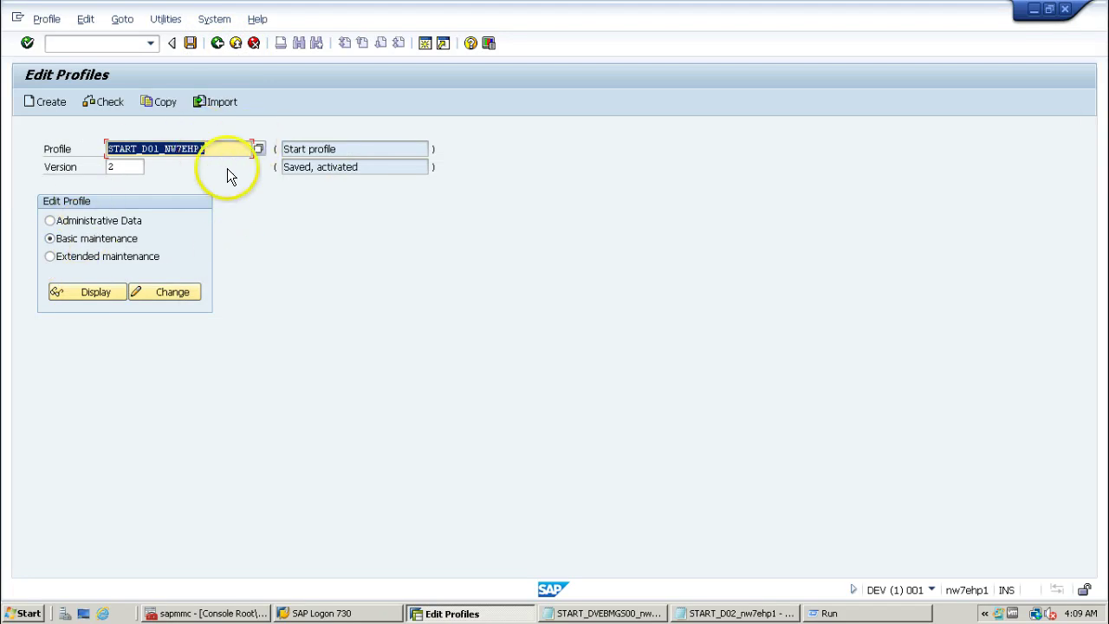
click(258, 149)
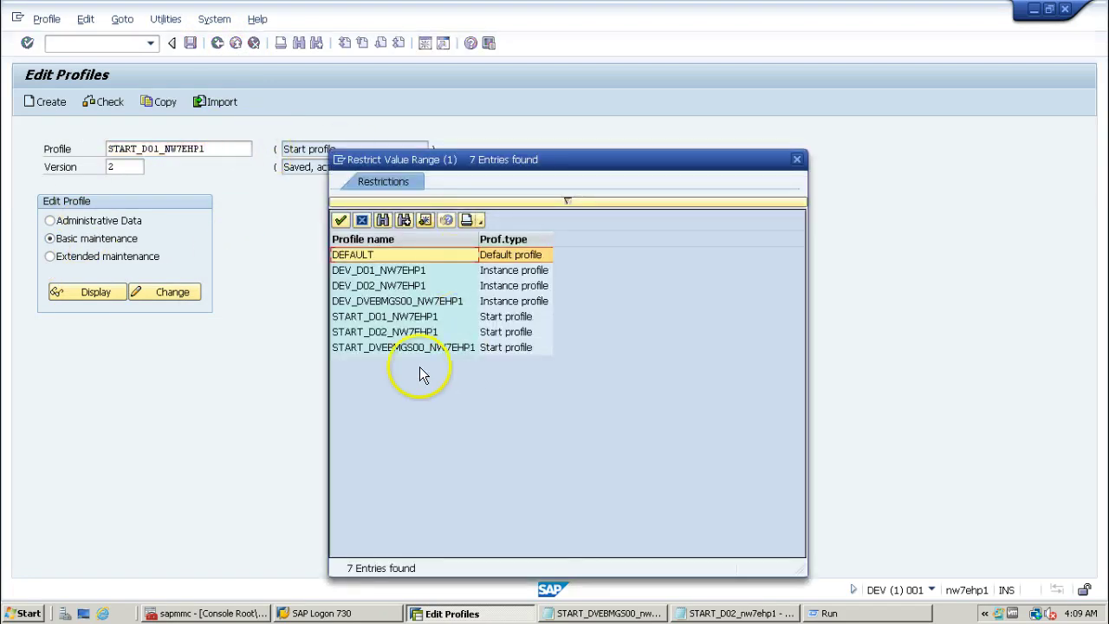
click(364, 348)
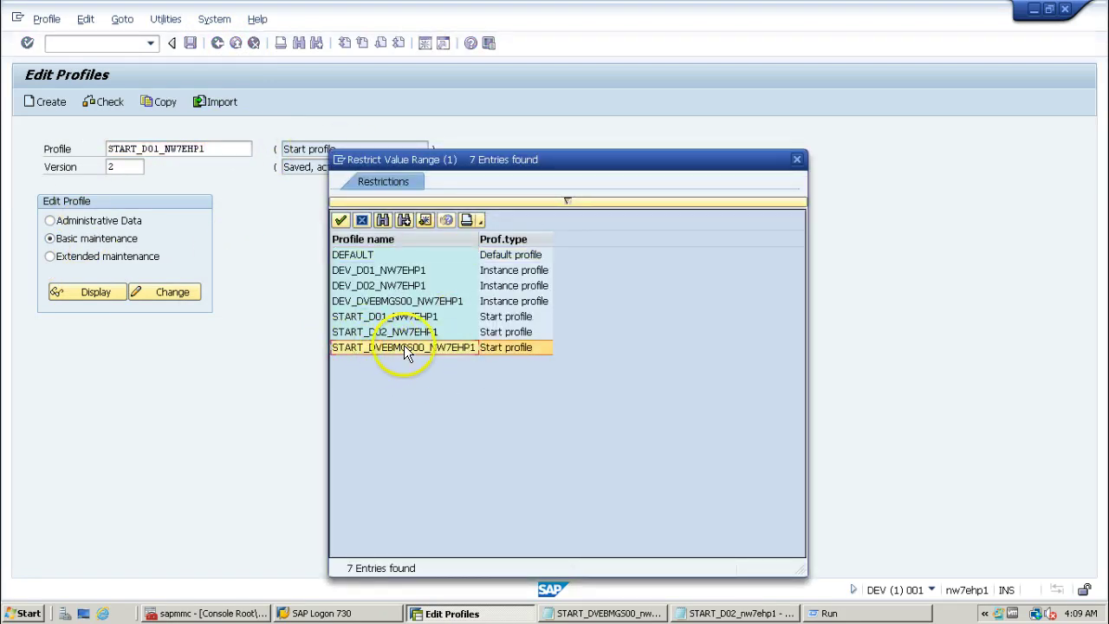
double_click(374, 347)
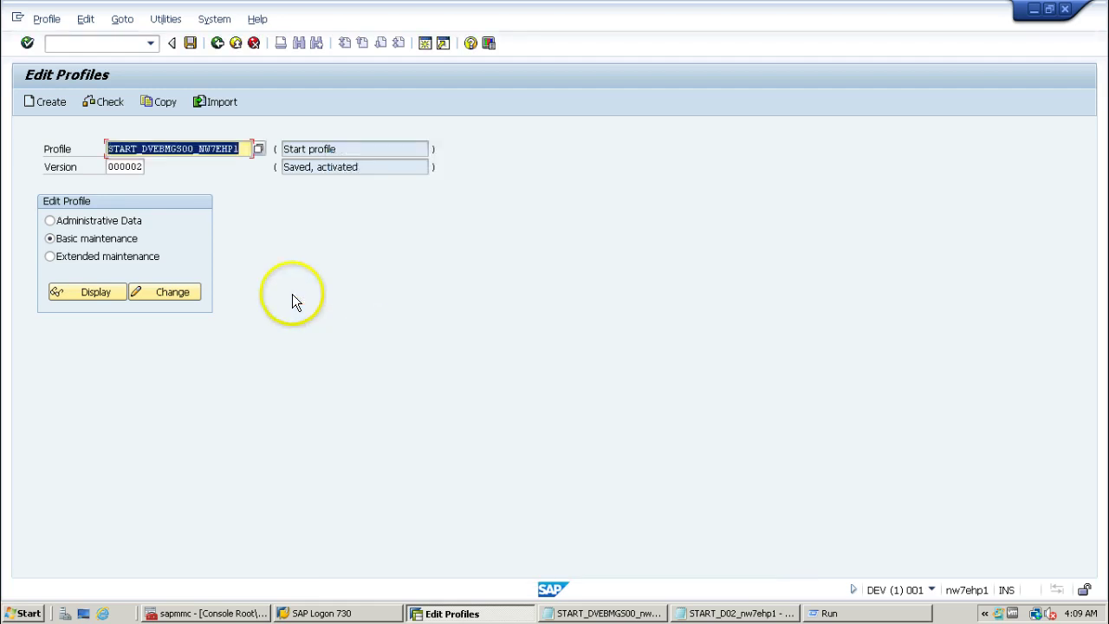
click(50, 257)
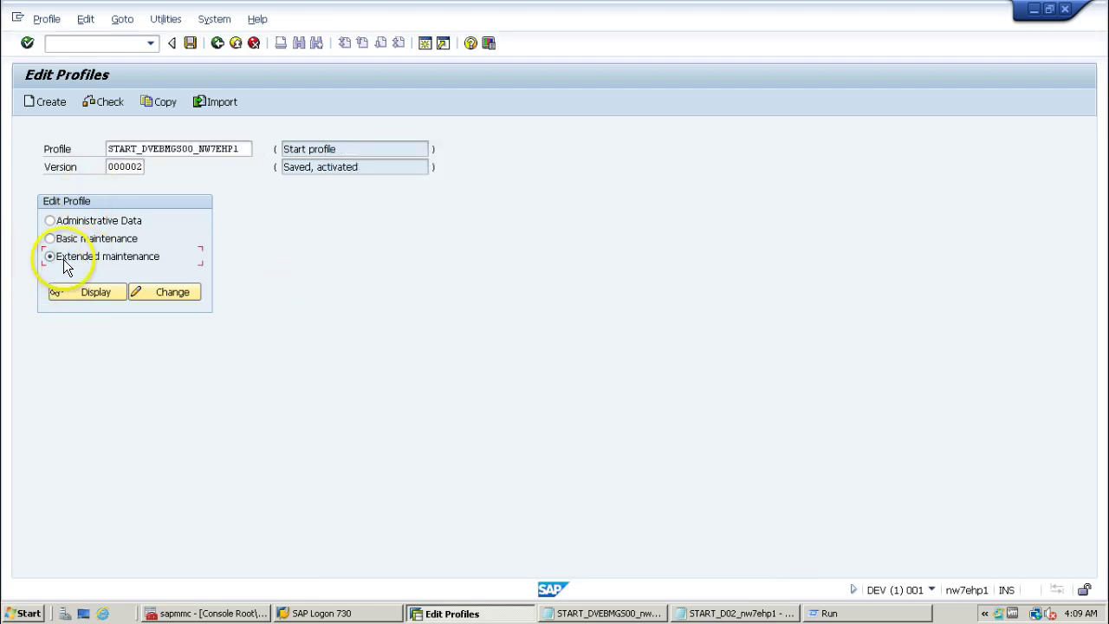
click(88, 296)
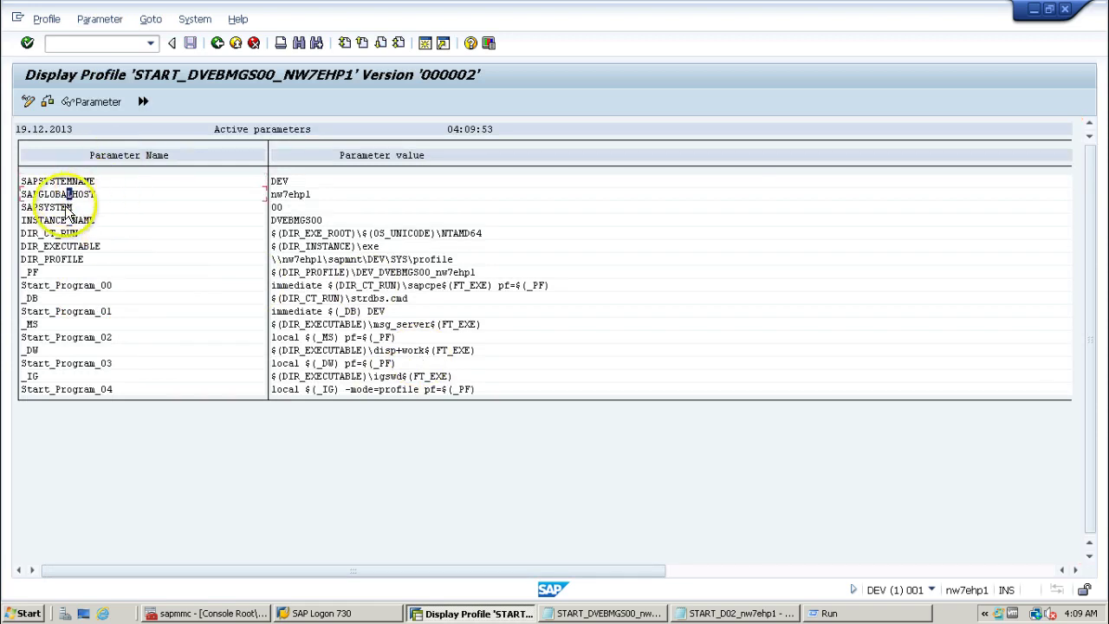
Examine the active parameters SAPSYSTEM, DIR_CT_RUN, Start_Program_00, _DB and _MS in the start profile
click(64, 207)
click(64, 233)
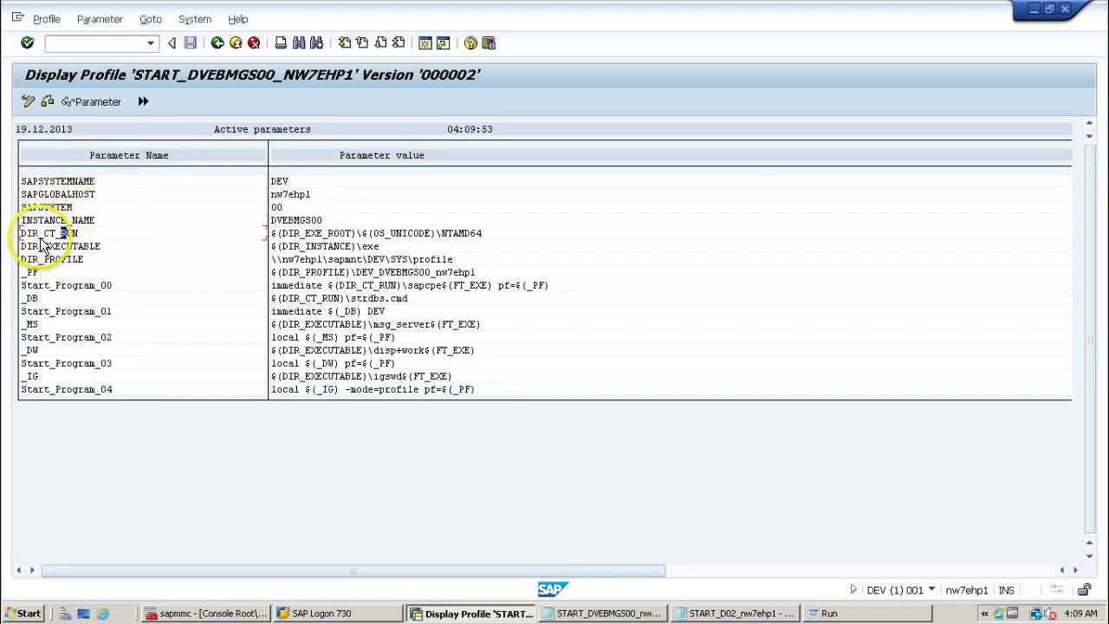
click(308, 234)
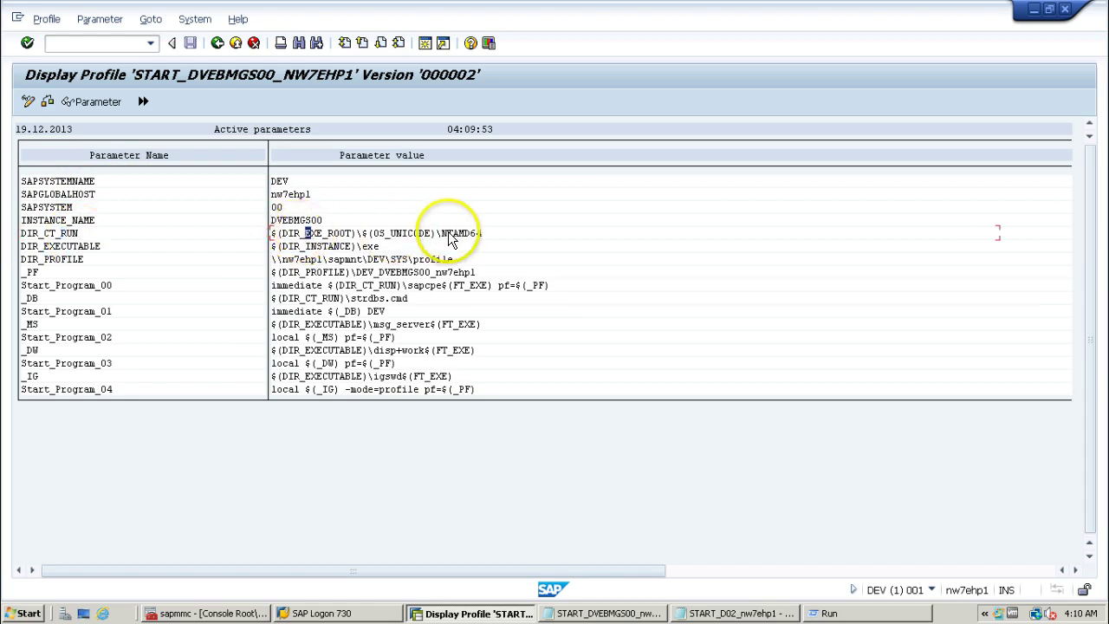
click(34, 286)
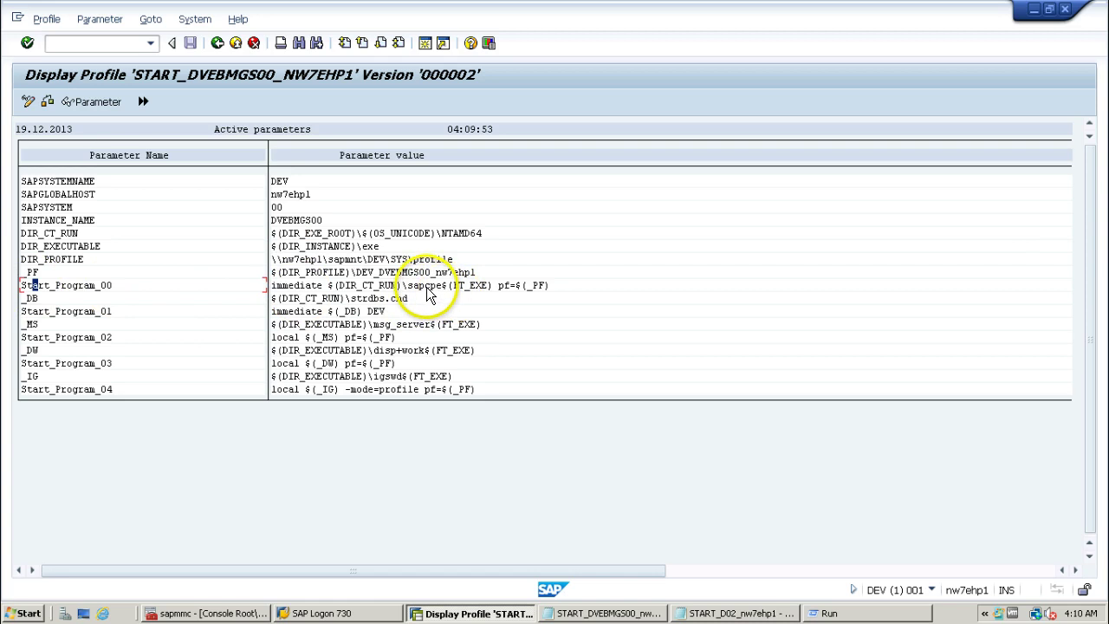
click(347, 298)
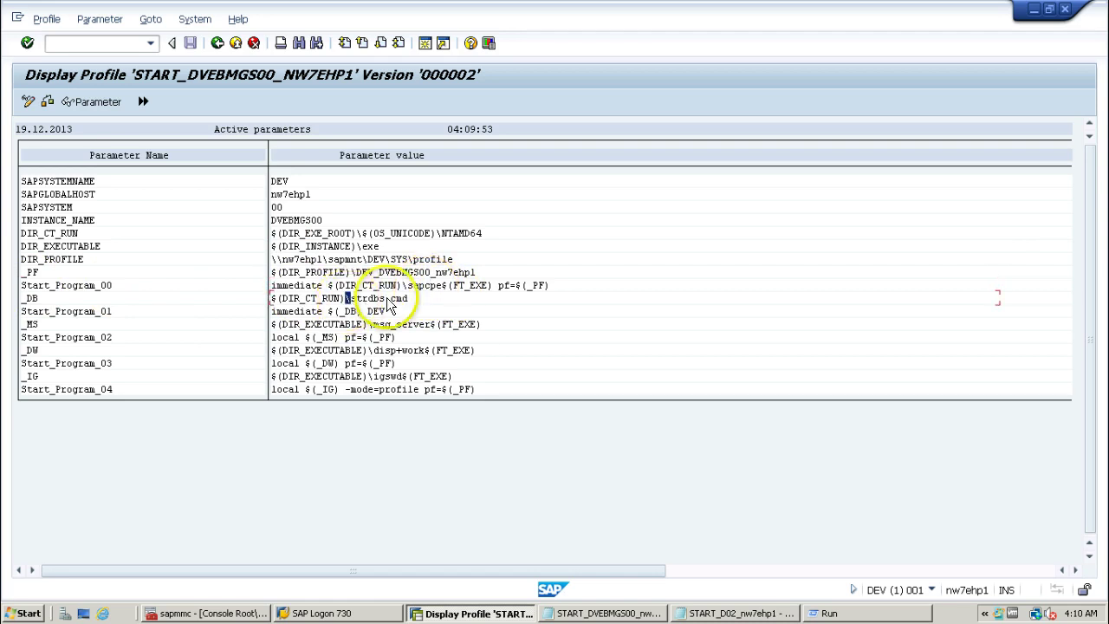
click(392, 324)
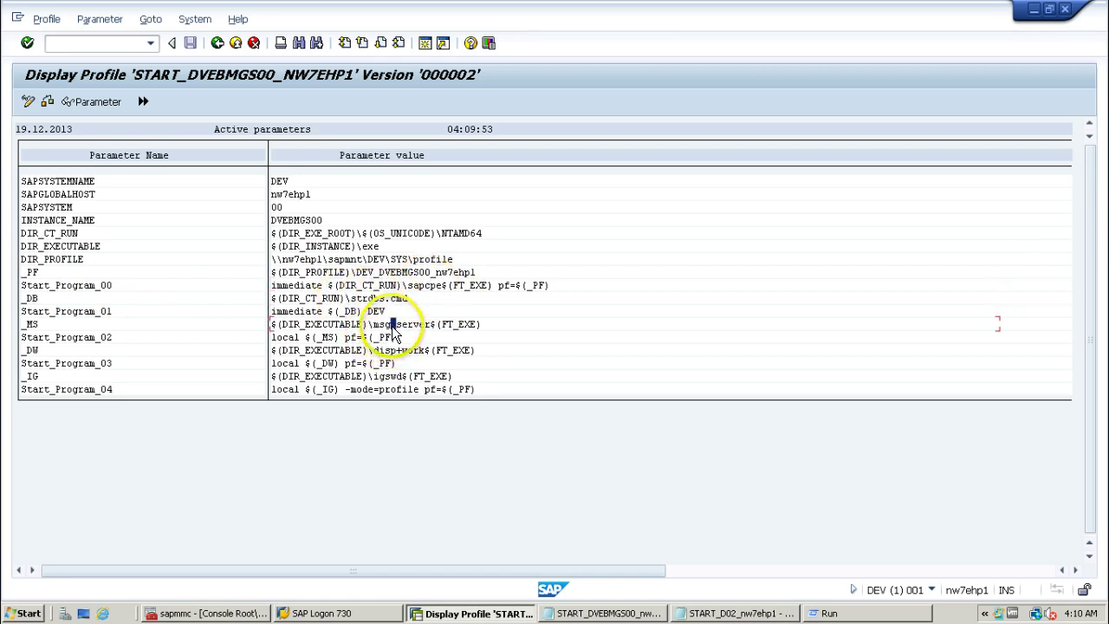